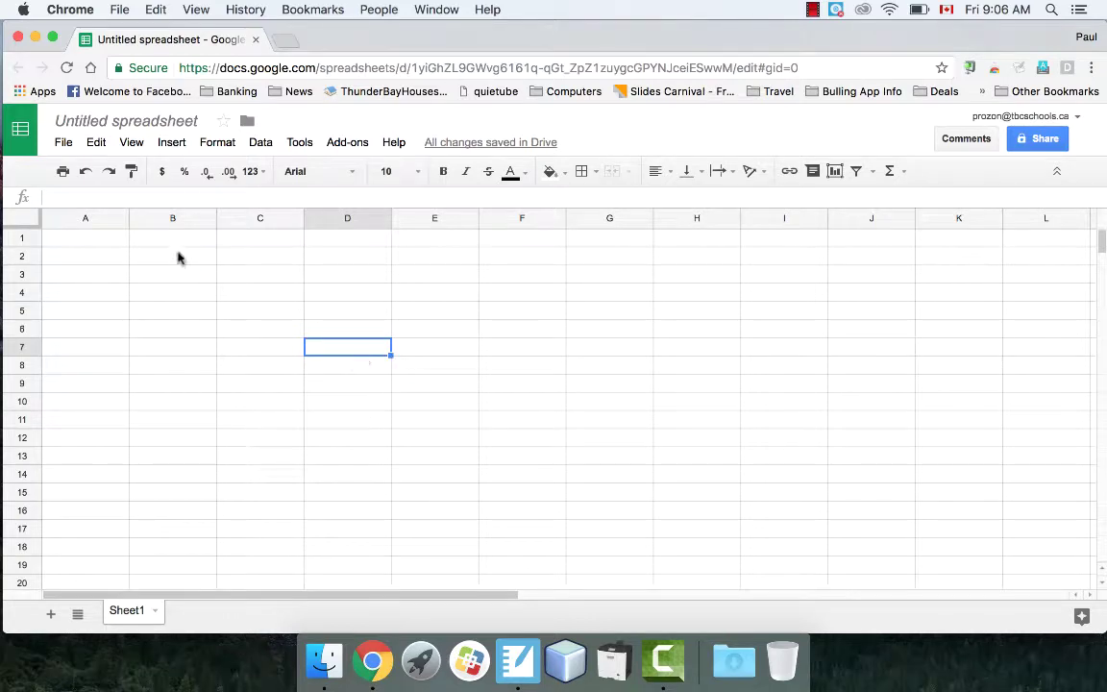
Step: Enter the column headers Coin 1, Coin 2, Coin 3 and Total in cells A1 through D1
{"action": "left_click", "coordinate": [100, 245]}
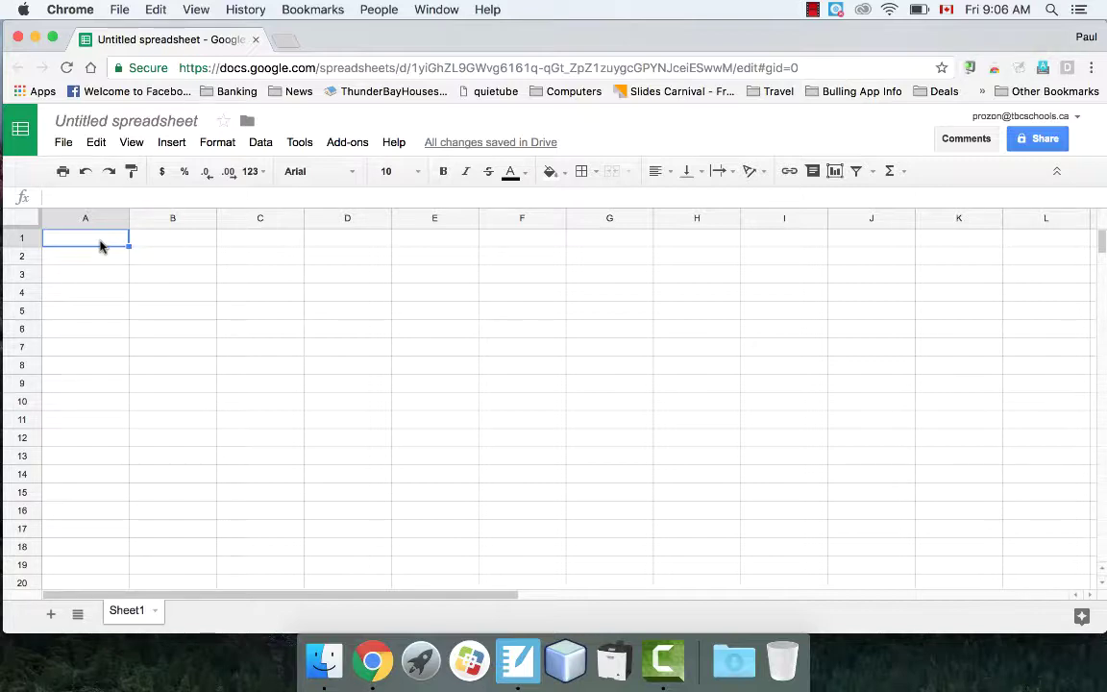
{"action": "type", "text": "Coin 1"}
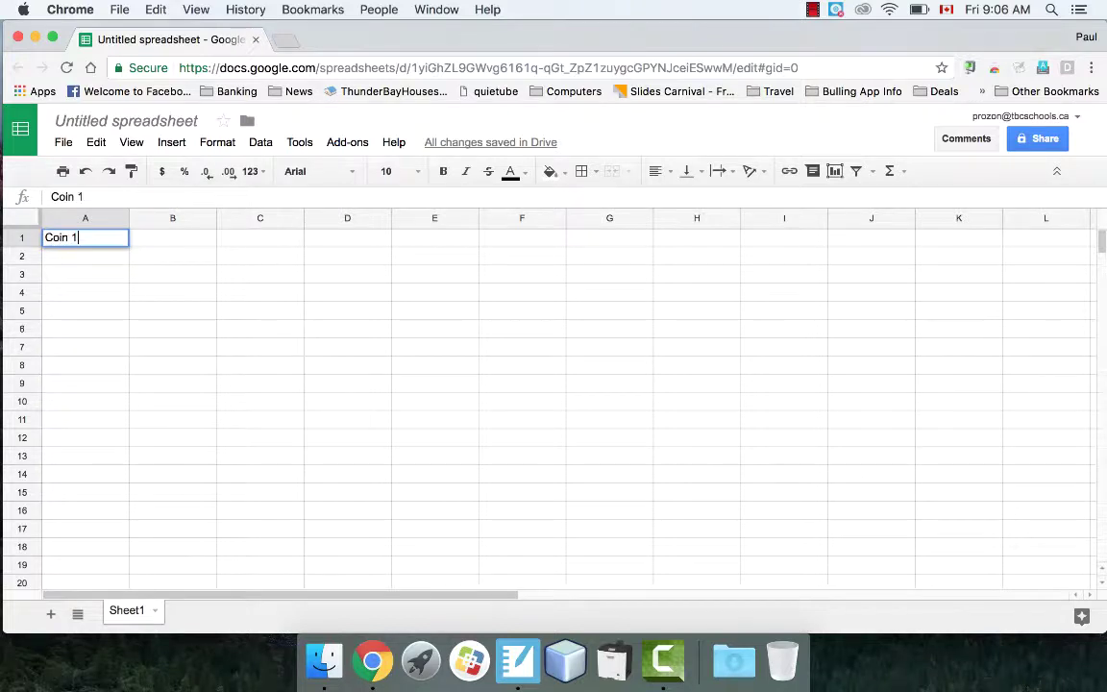
{"action": "key", "text": "Tab"}
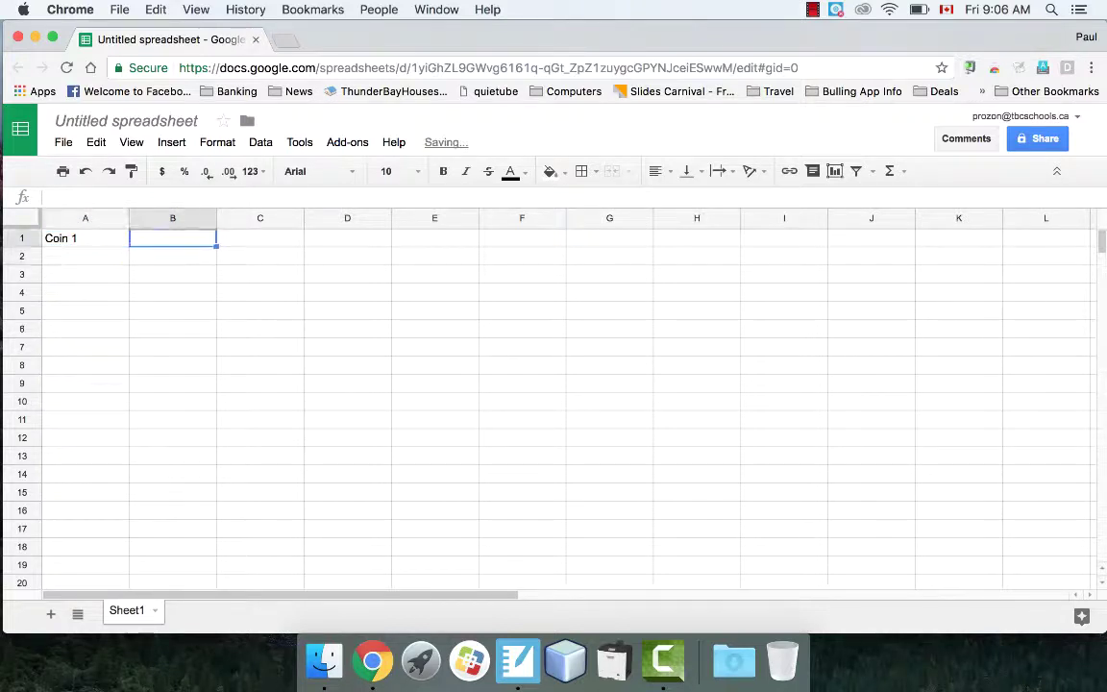
{"action": "type", "text": "Coin 2"}
{"action": "key", "text": "Tab"}
{"action": "type", "text": "Coi"}
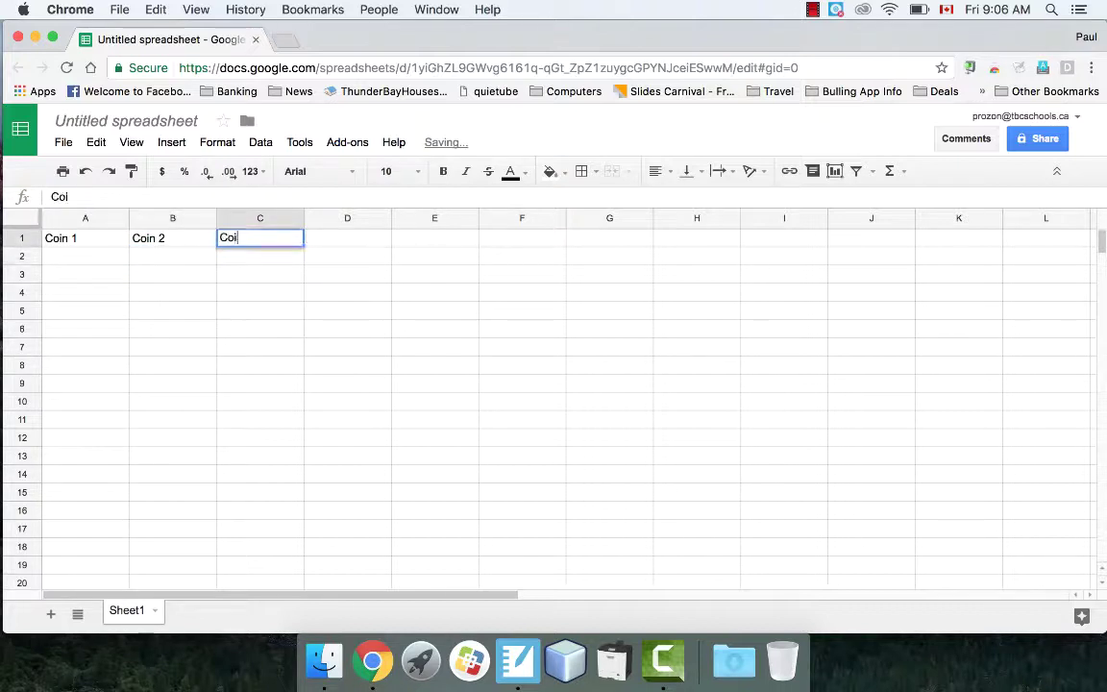
{"action": "type", "text": "n 3"}
{"action": "key", "text": "Return"}
{"action": "left_click", "coordinate": [260, 237]}
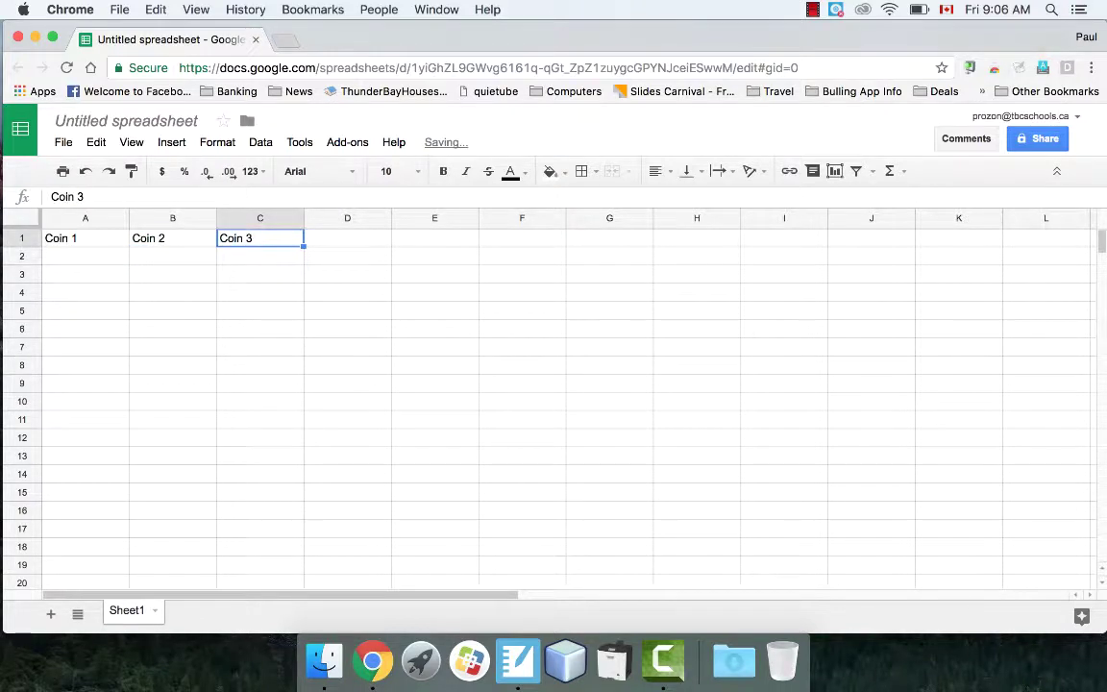
{"action": "left_click", "coordinate": [347, 237]}
{"action": "type", "text": "Total"}
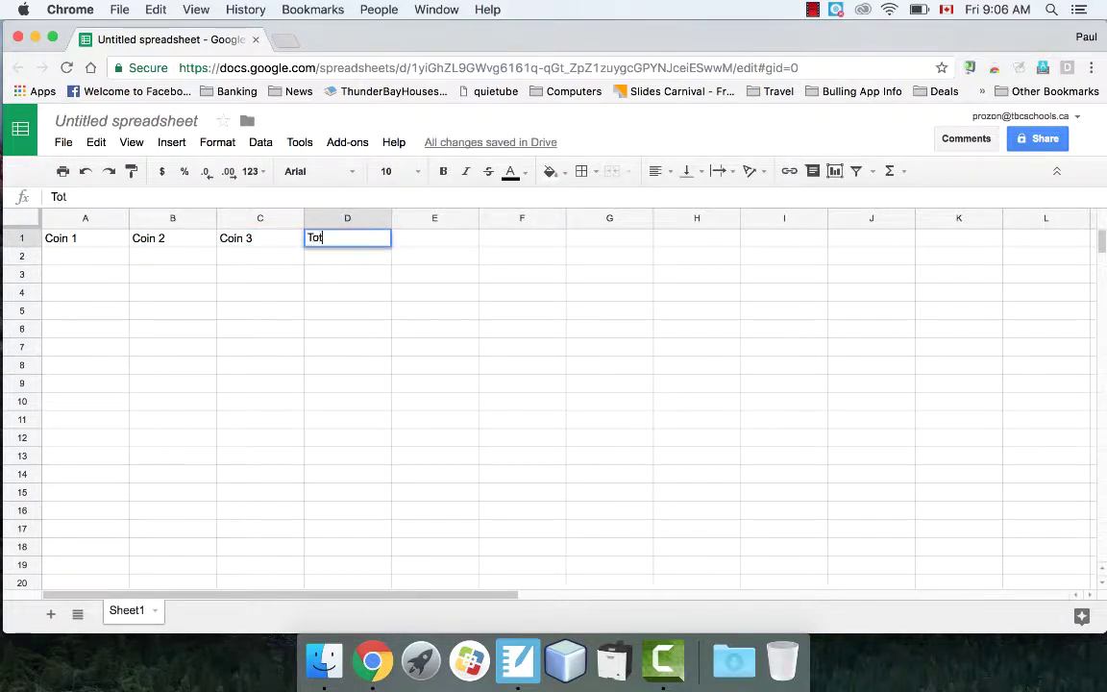
{"action": "key", "text": "Return"}
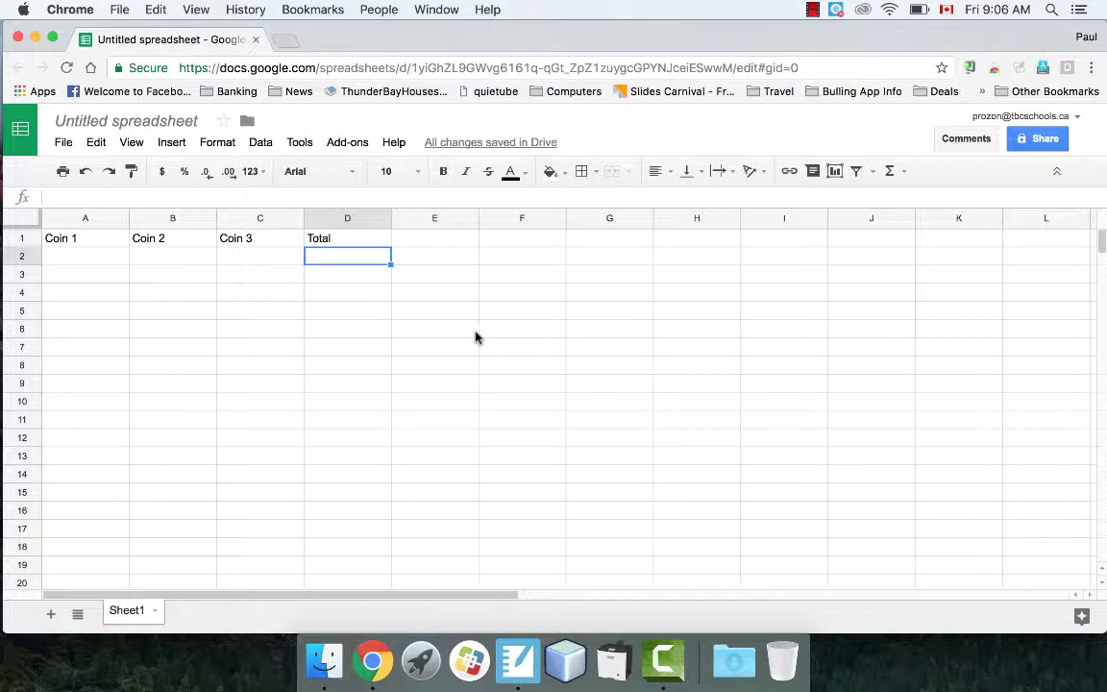
Step: Enter the formula =RANDBETWEEN(0,1) in A2 to simulate the first coin's flip
{"action": "left_click", "coordinate": [90, 255]}
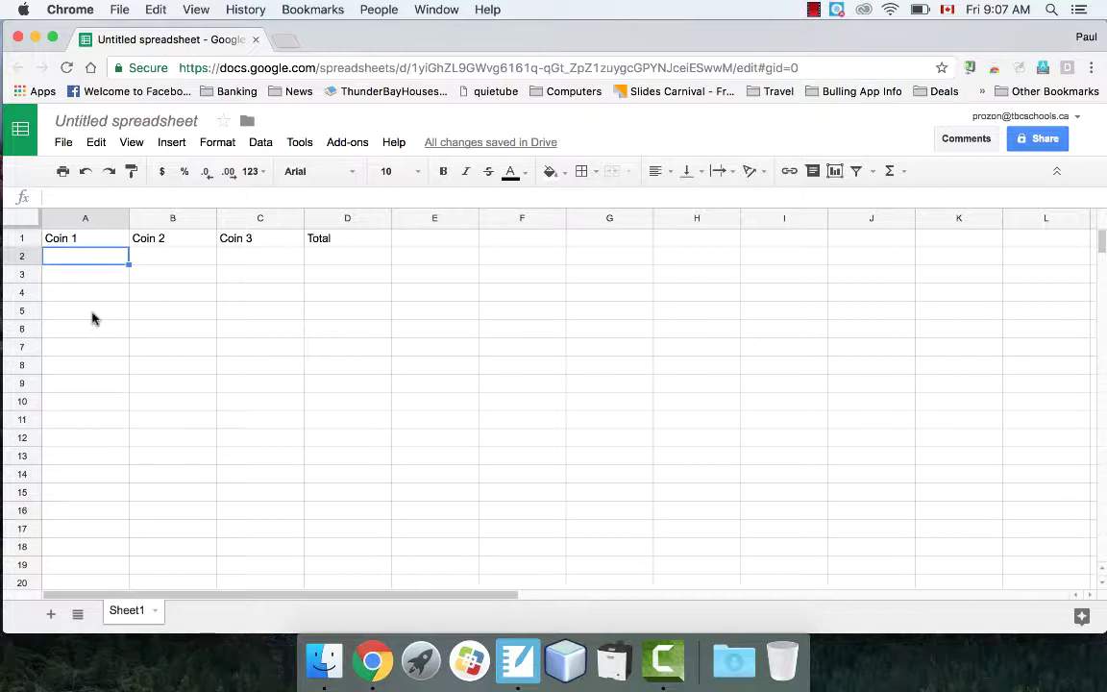
{"action": "type", "text": "=randbe"}
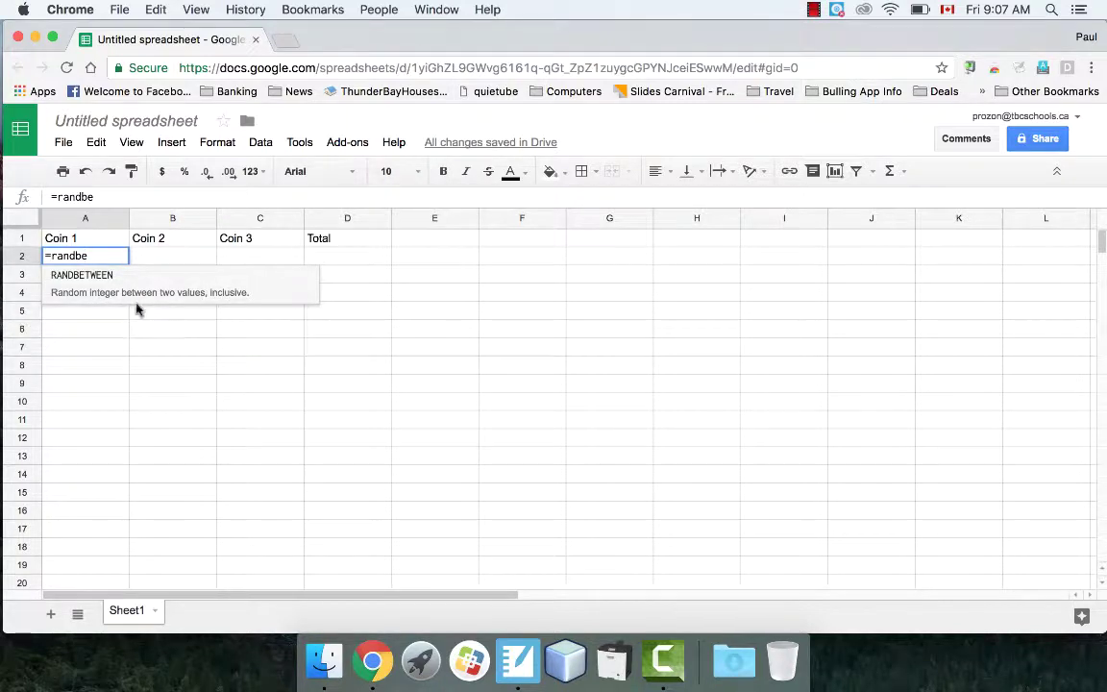
{"action": "left_click", "coordinate": [103, 277]}
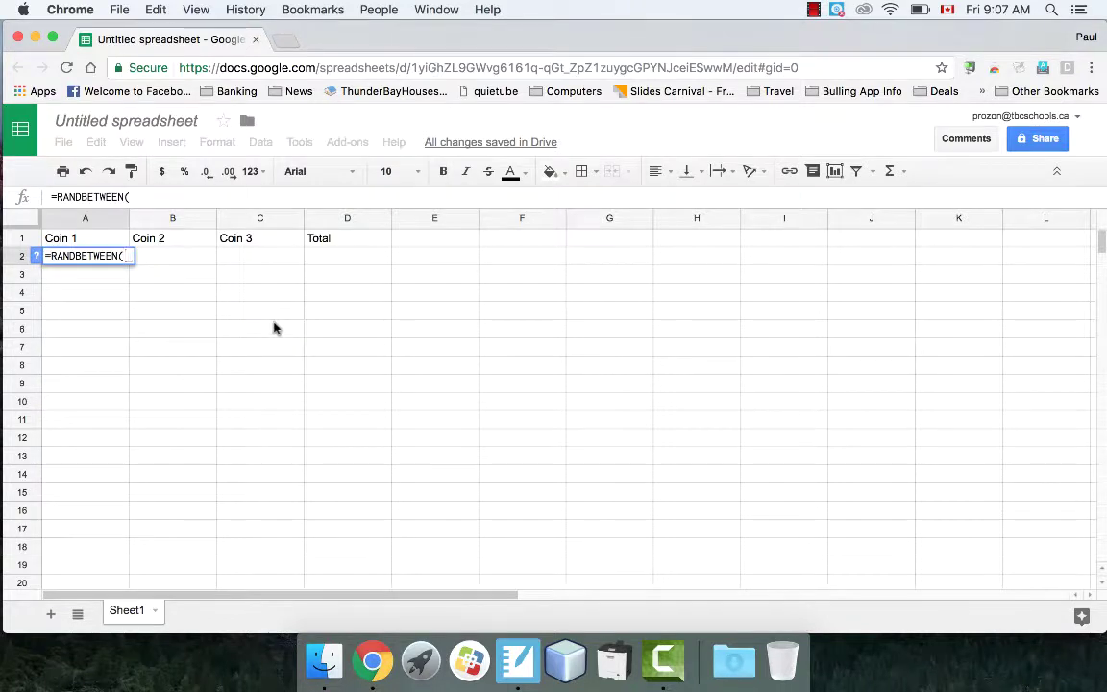
{"action": "type", "text": "0,1"}
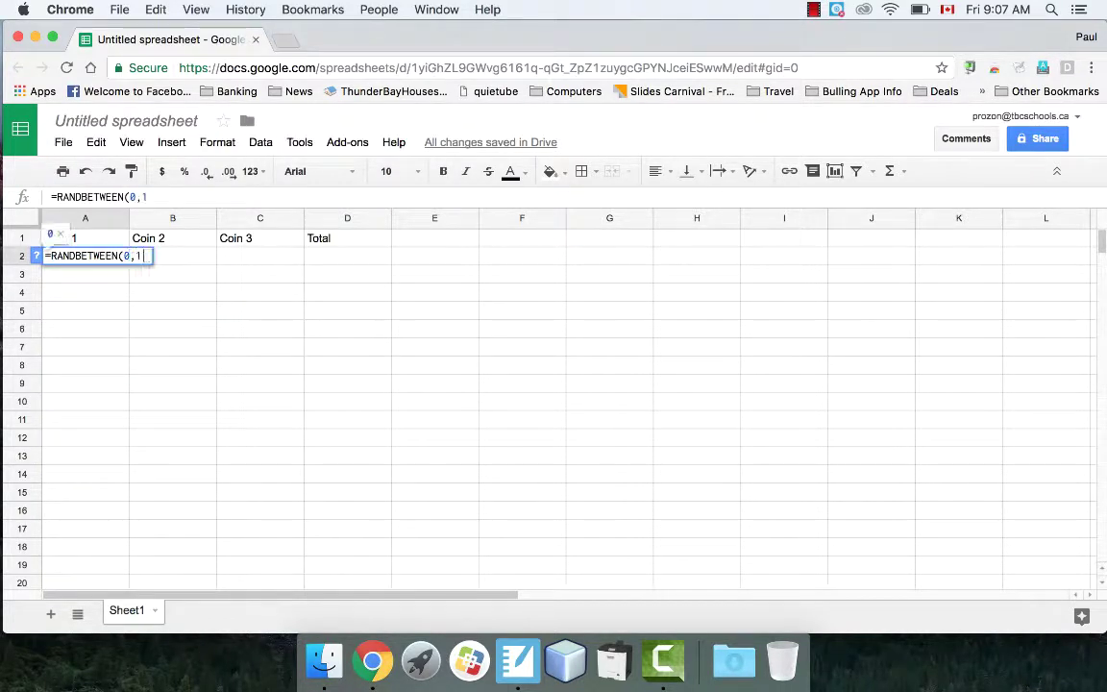
{"action": "type", "text": ")"}
{"action": "key", "text": "Return"}
Step: Fill the random-number formula from A2 across to C2 and check the formula in each coin cell
{"action": "key", "text": "Up"}
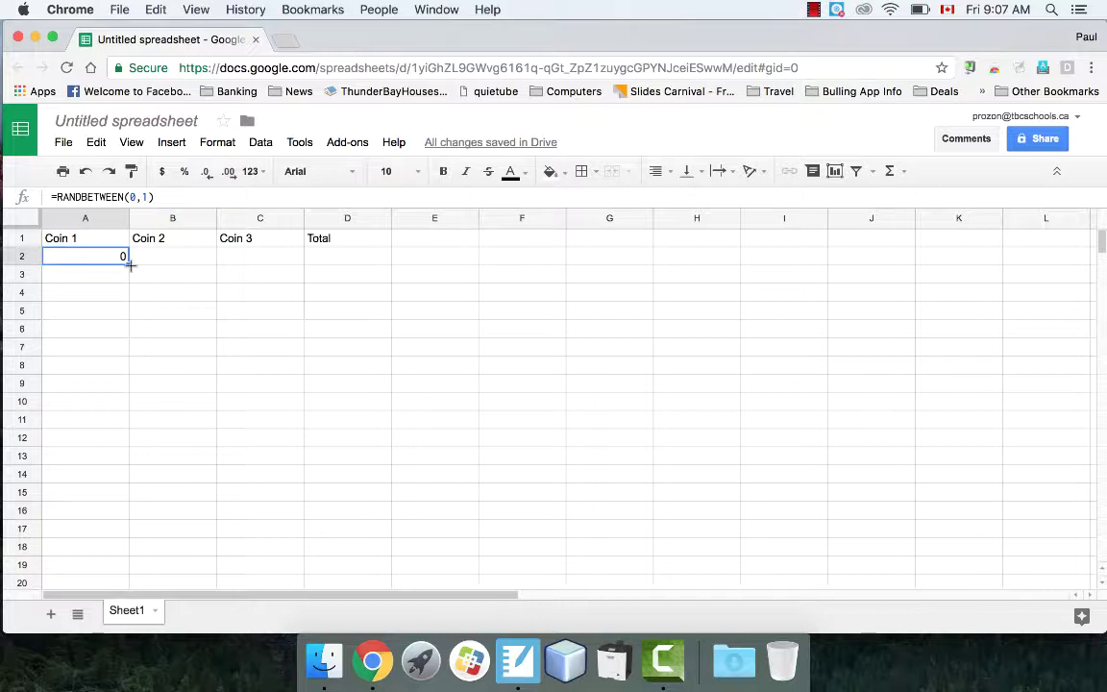
{"action": "left_click_drag", "start_coordinate": [129, 258], "coordinate": [251, 257]}
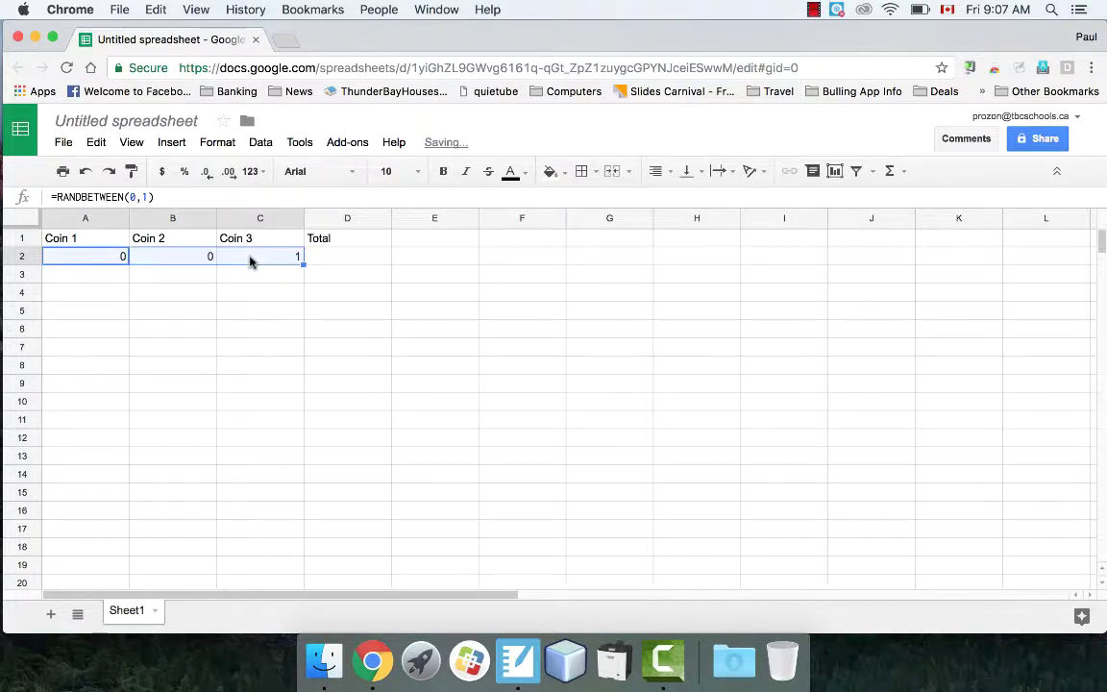
{"action": "left_click", "coordinate": [233, 347]}
{"action": "left_click", "coordinate": [177, 261]}
{"action": "left_click", "coordinate": [106, 254]}
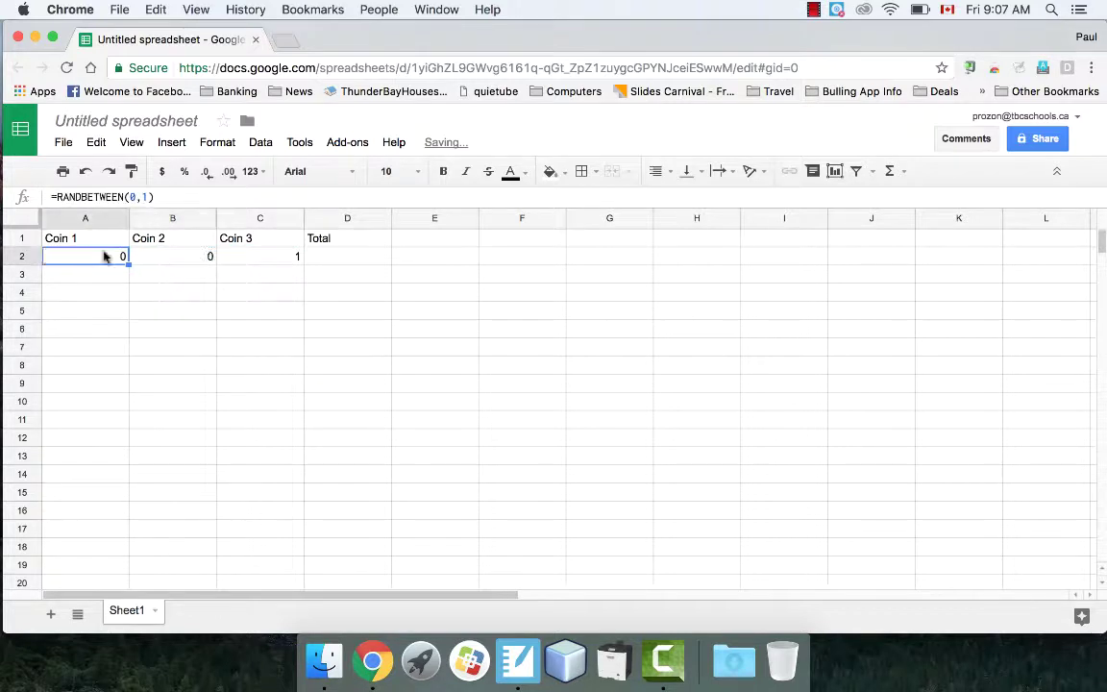
{"action": "left_click", "coordinate": [198, 257]}
{"action": "left_click", "coordinate": [242, 256]}
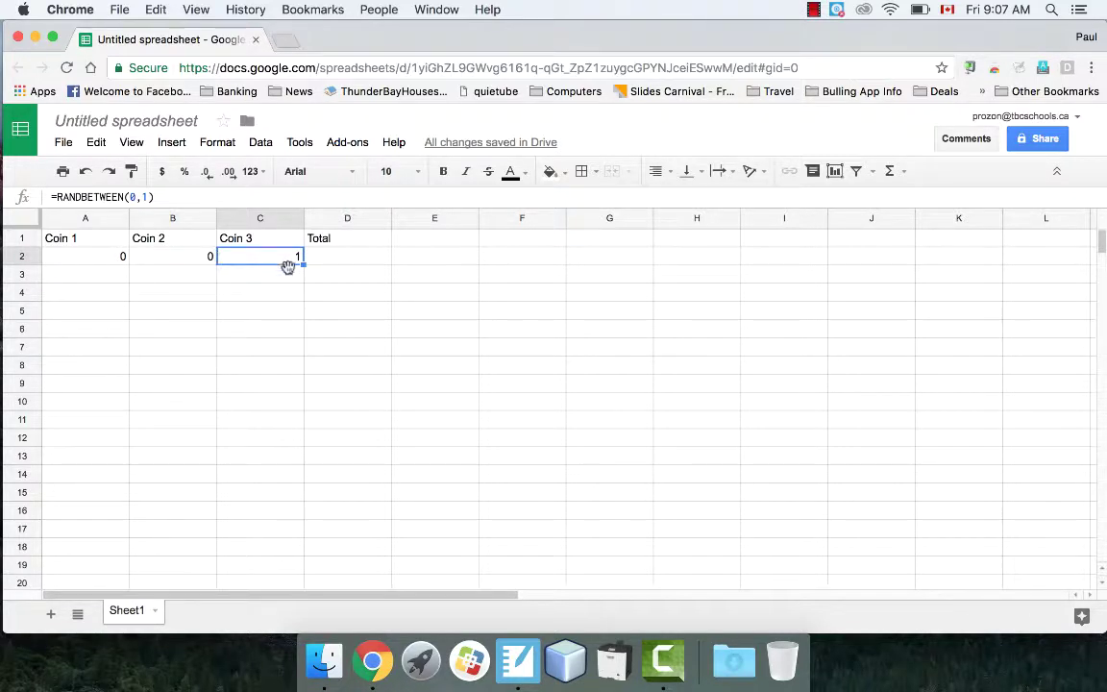
Step: Enter the test letter f in cells D6 through D8 to recalculate the coin flips, and clear those cells
{"action": "left_click", "coordinate": [279, 325]}
{"action": "left_click", "coordinate": [360, 331]}
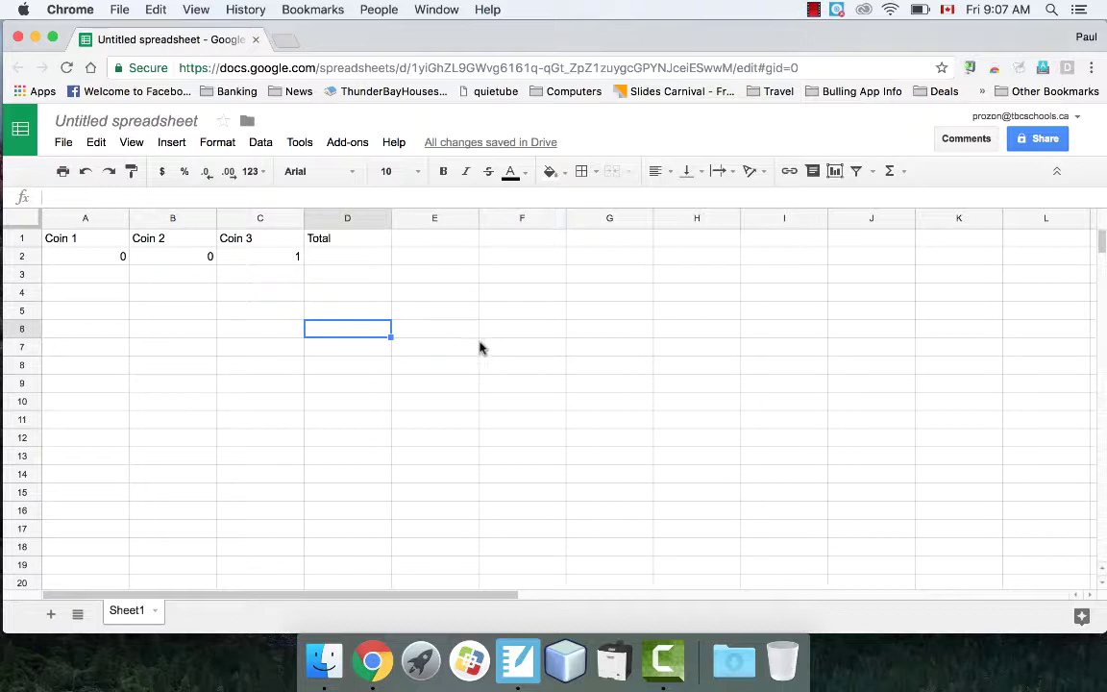
{"action": "type", "text": "f"}
{"action": "key", "text": "Return"}
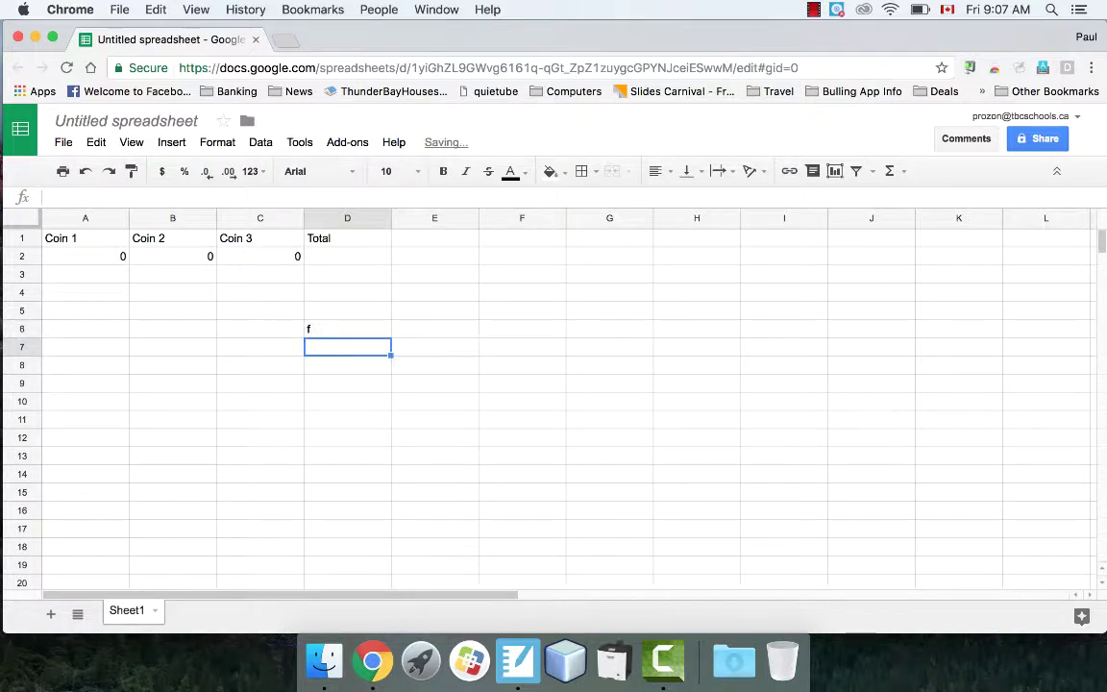
{"action": "type", "text": "f"}
{"action": "key", "text": "Return"}
{"action": "type", "text": "f"}
{"action": "key", "text": "Return"}
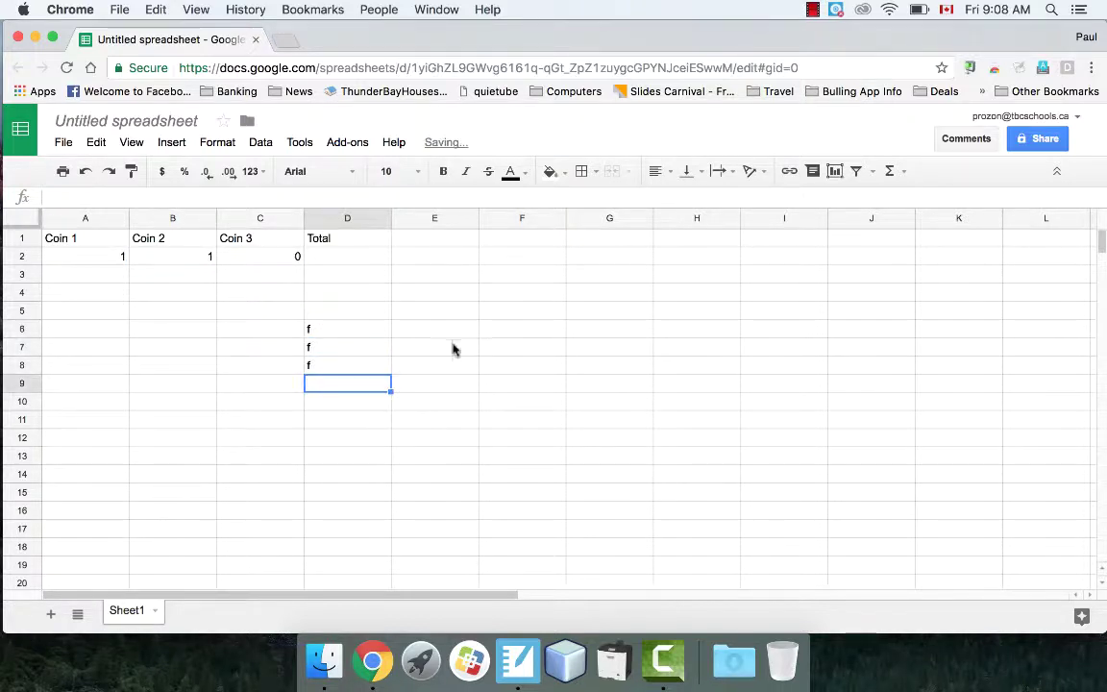
{"action": "left_click_drag", "start_coordinate": [365, 331], "coordinate": [365, 352]}
{"action": "key", "text": "Delete"}
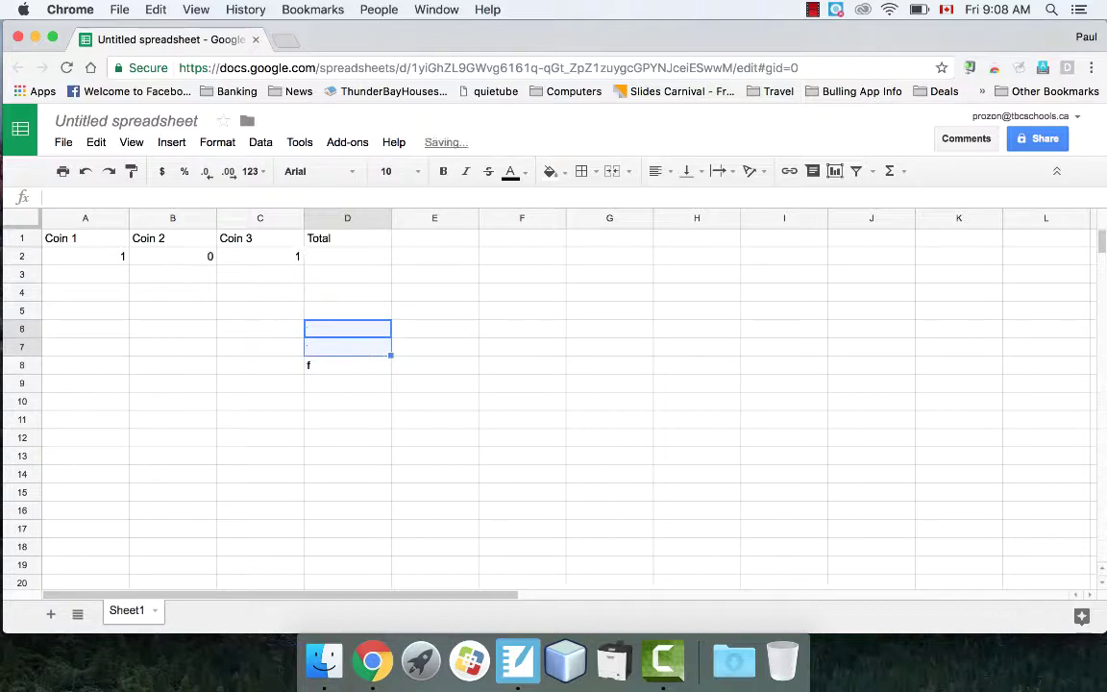
{"action": "left_click", "coordinate": [336, 375]}
{"action": "key", "text": "Delete"}
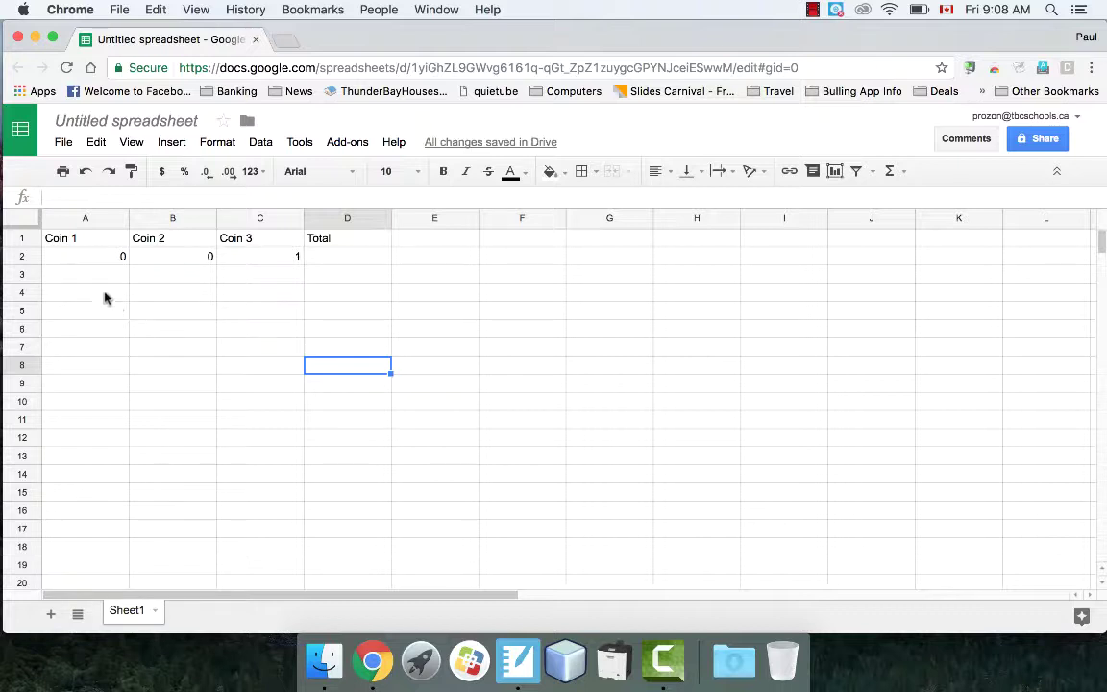
Step: Fill the coin formulas in A2:C2 down to row 11 and check a few of the copied cells
{"action": "left_click", "coordinate": [104, 279]}
{"action": "left_click", "coordinate": [100, 257]}
{"action": "left_click_drag", "start_coordinate": [99, 260], "coordinate": [286, 426]}
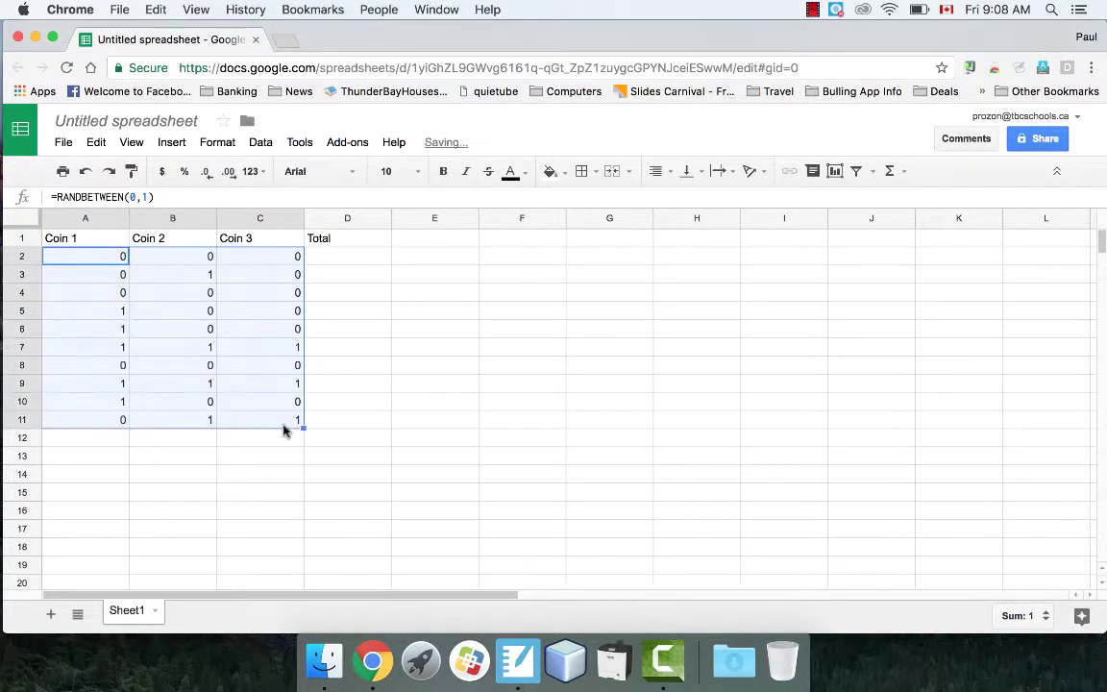
{"action": "left_click", "coordinate": [206, 458]}
{"action": "left_click", "coordinate": [180, 312]}
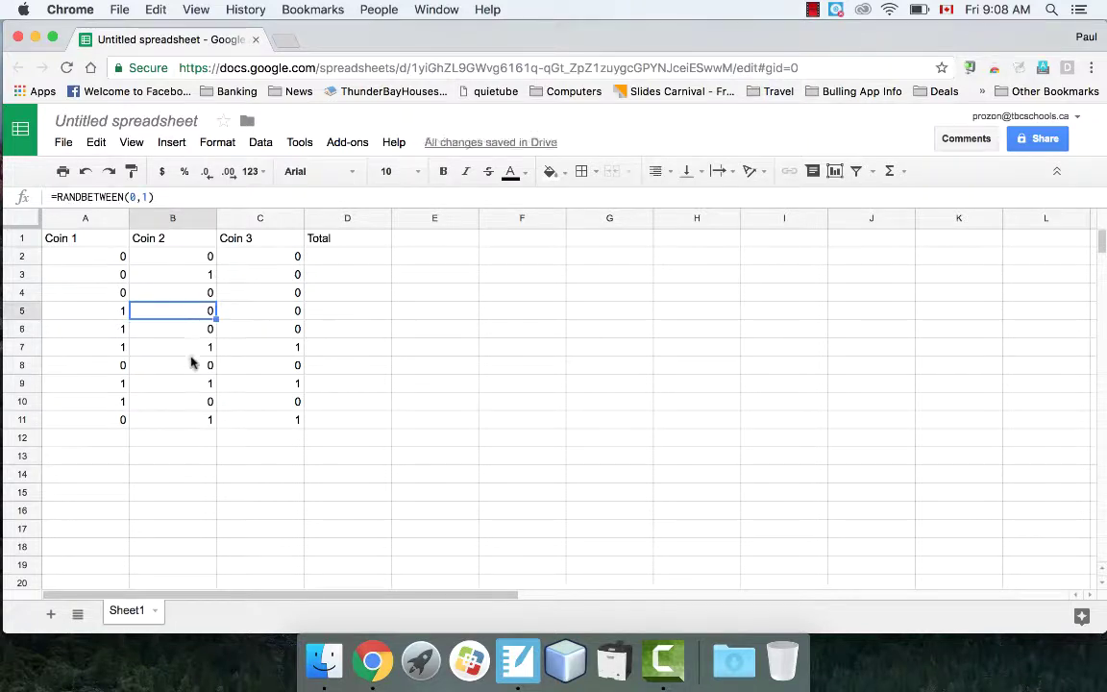
{"action": "left_click", "coordinate": [190, 363]}
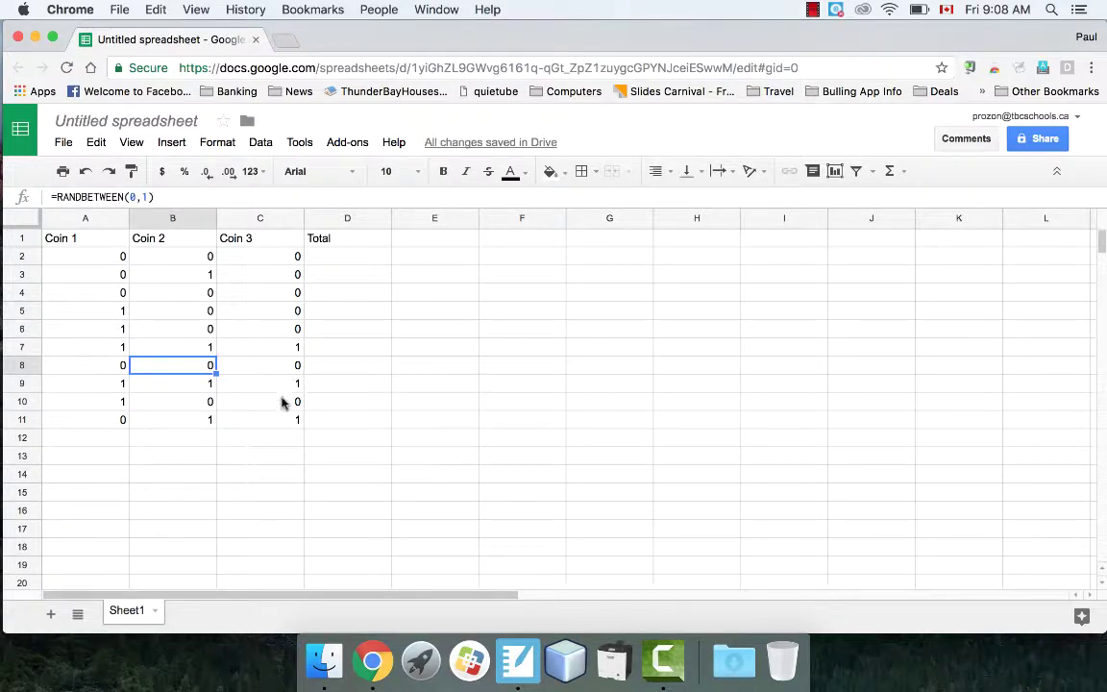
{"action": "left_click", "coordinate": [280, 402]}
{"action": "left_click", "coordinate": [275, 420]}
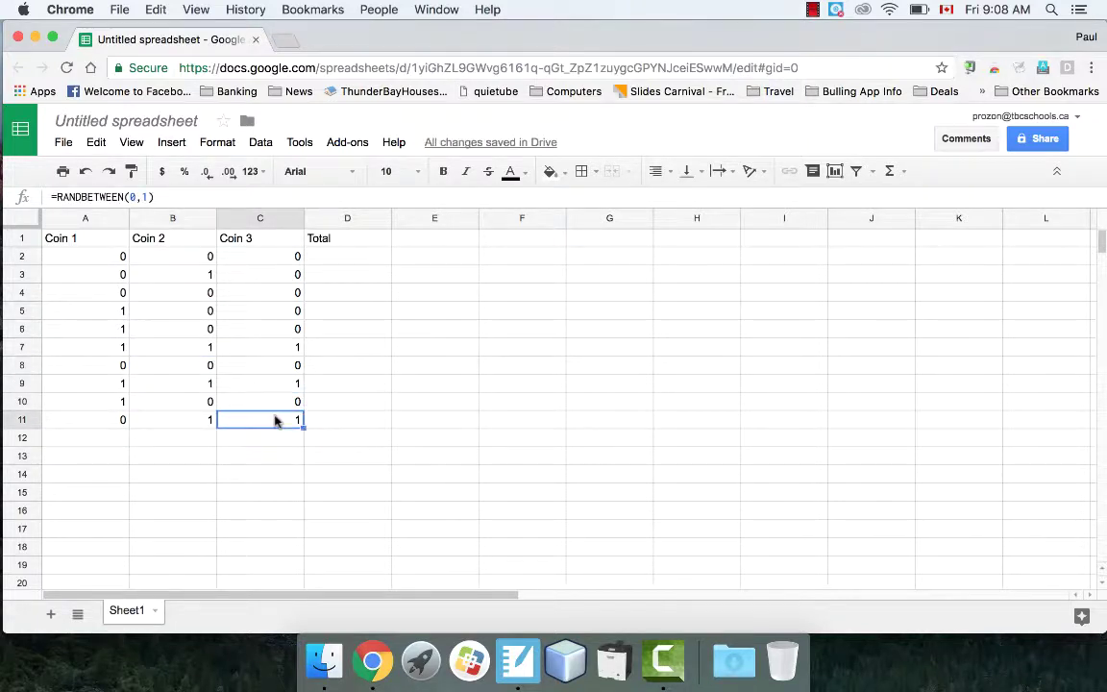
Step: Enter a SUM formula in D2 that totals the three coins in A2:C2
{"action": "left_click", "coordinate": [249, 257]}
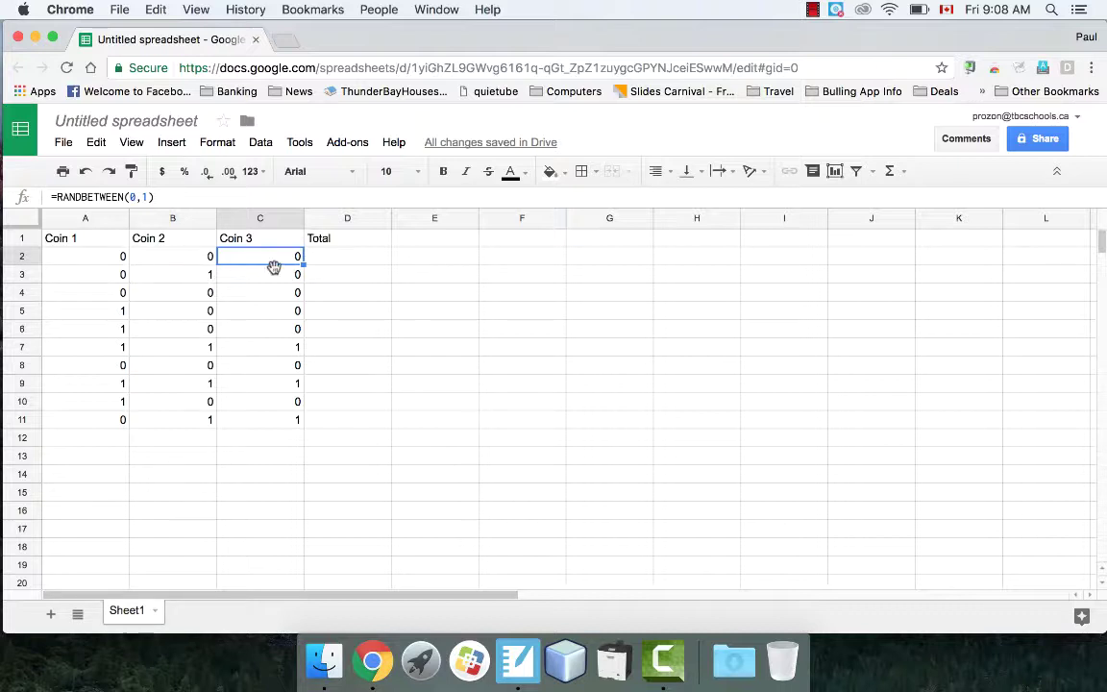
{"action": "left_click", "coordinate": [334, 260]}
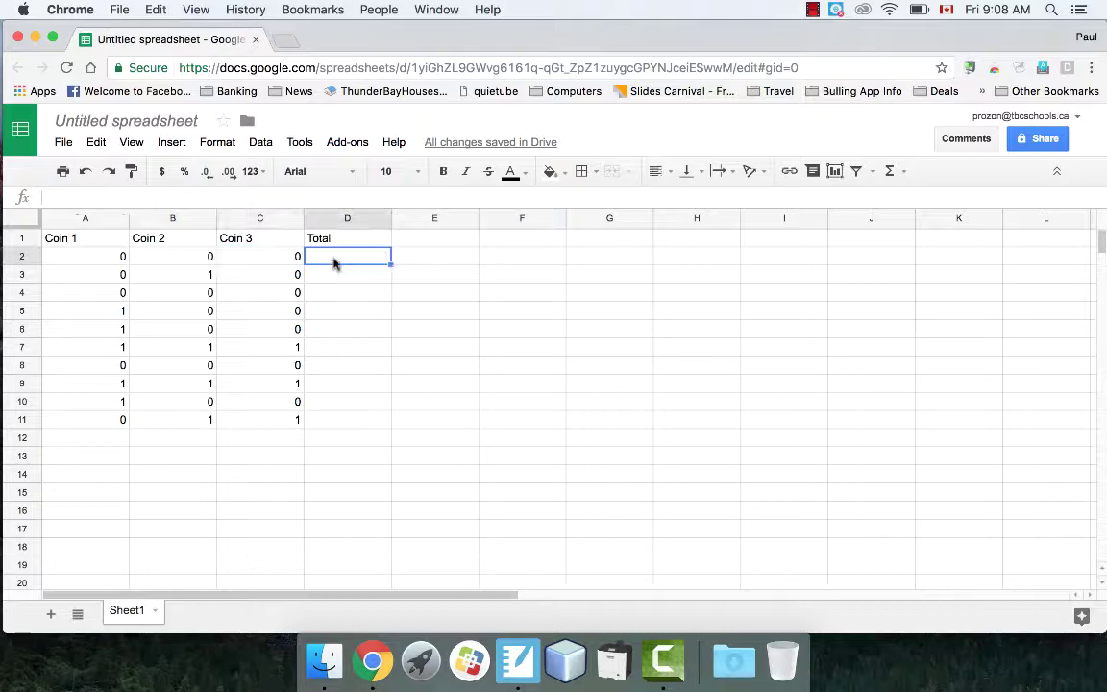
{"action": "type", "text": "=sum("}
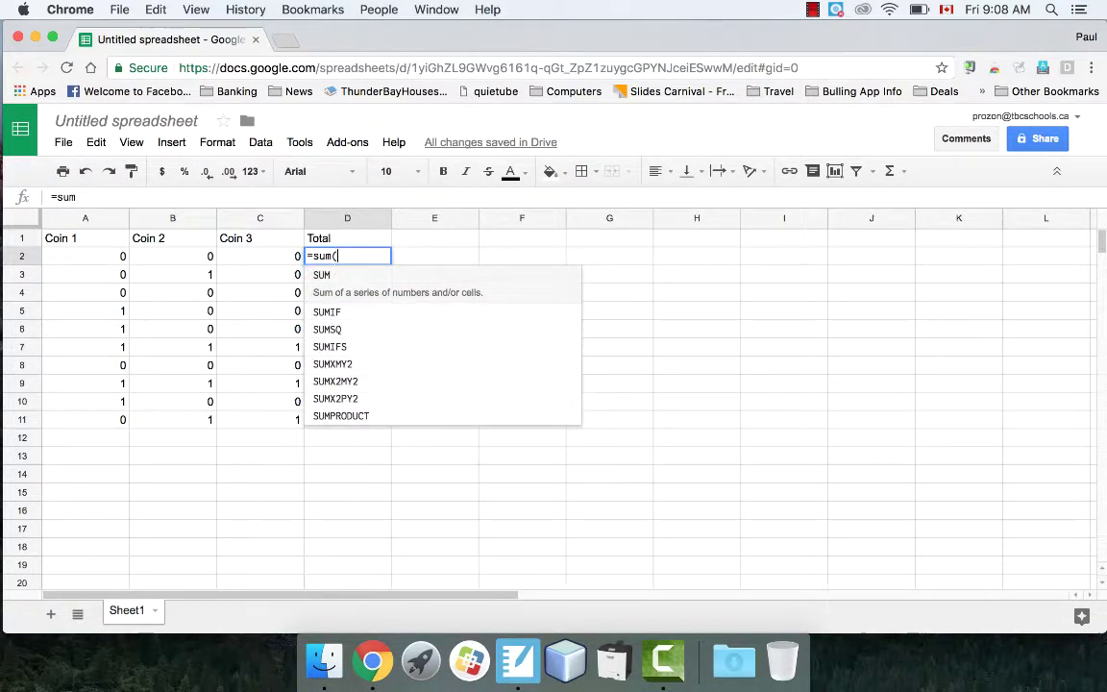
{"action": "left_click_drag", "start_coordinate": [86, 256], "coordinate": [252, 258]}
{"action": "key", "text": "Return"}
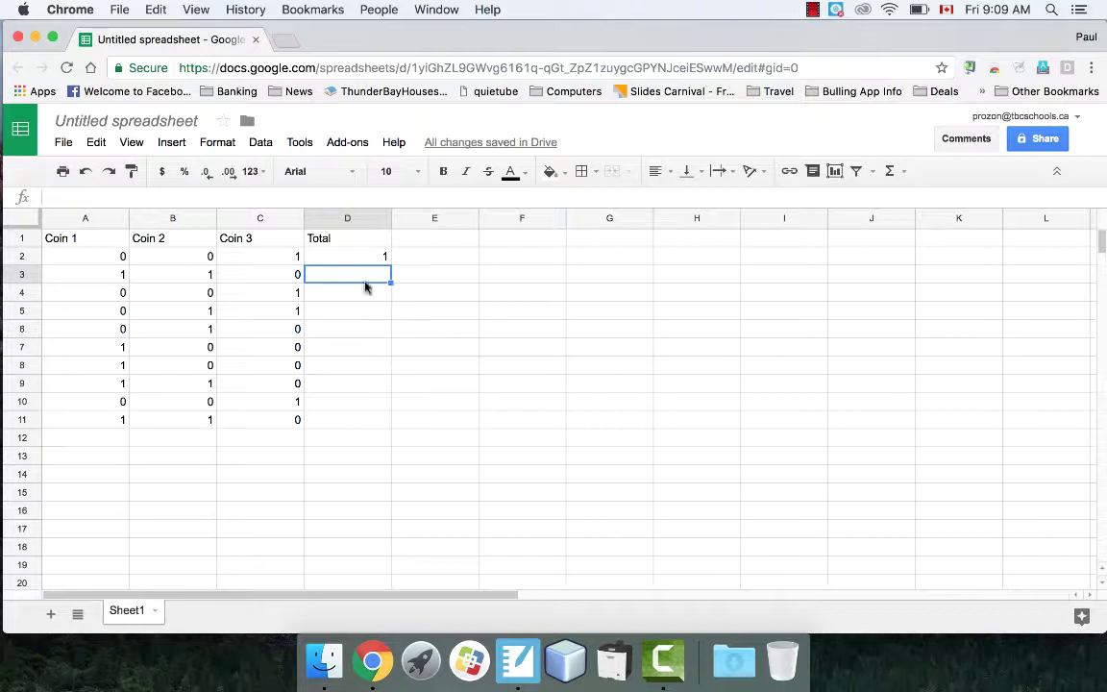
Step: Fill the Total formula from D2 down to D11
{"action": "left_click", "coordinate": [367, 257]}
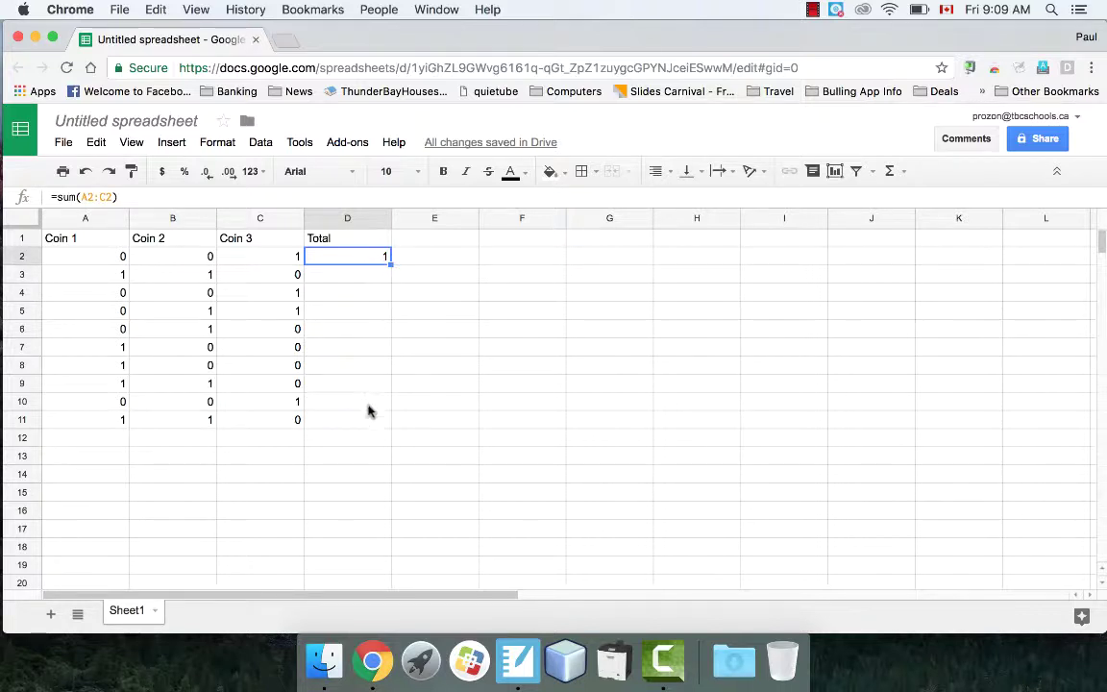
{"action": "left_click_drag", "start_coordinate": [390, 262], "coordinate": [387, 430]}
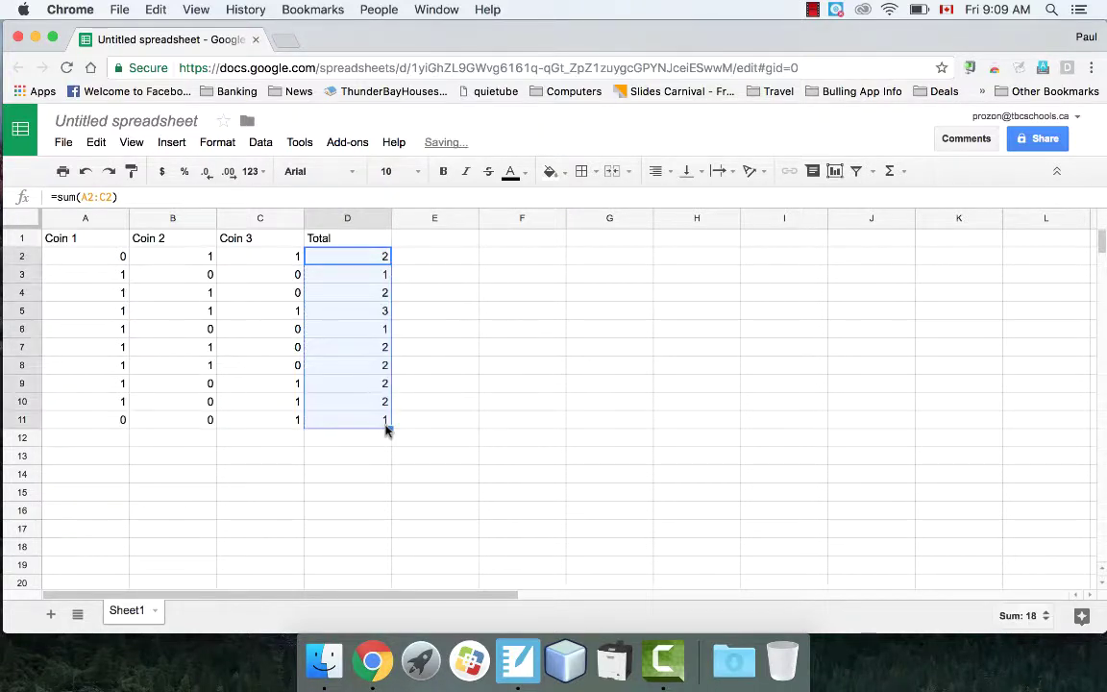
{"action": "left_click", "coordinate": [319, 469]}
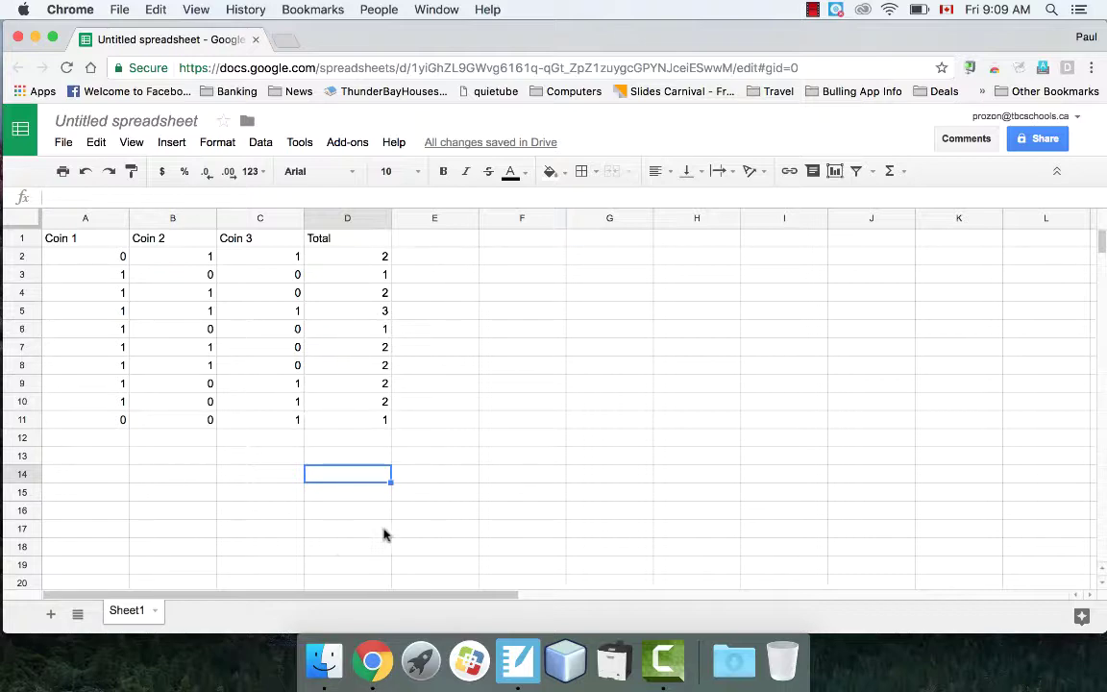
Step: Enter the test letter j in E11 to recalculate the flips and totals, and clear the cell
{"action": "left_click", "coordinate": [450, 426]}
{"action": "type", "text": "j"}
{"action": "key", "text": "Return"}
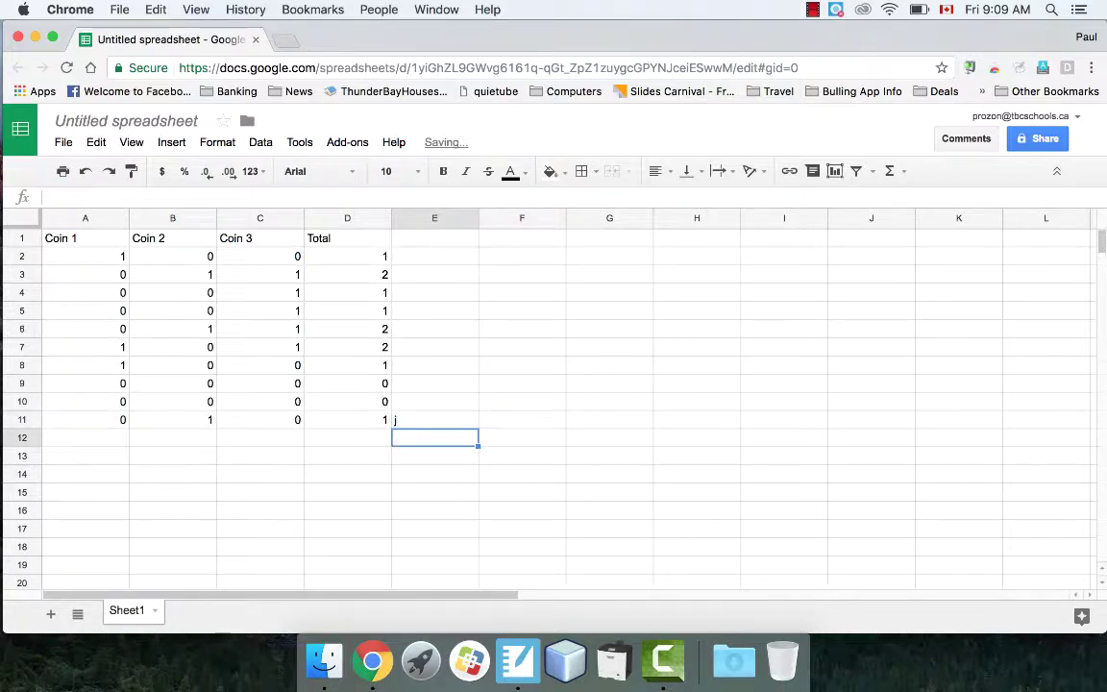
{"action": "left_click", "coordinate": [413, 423]}
{"action": "key", "text": "Delete"}
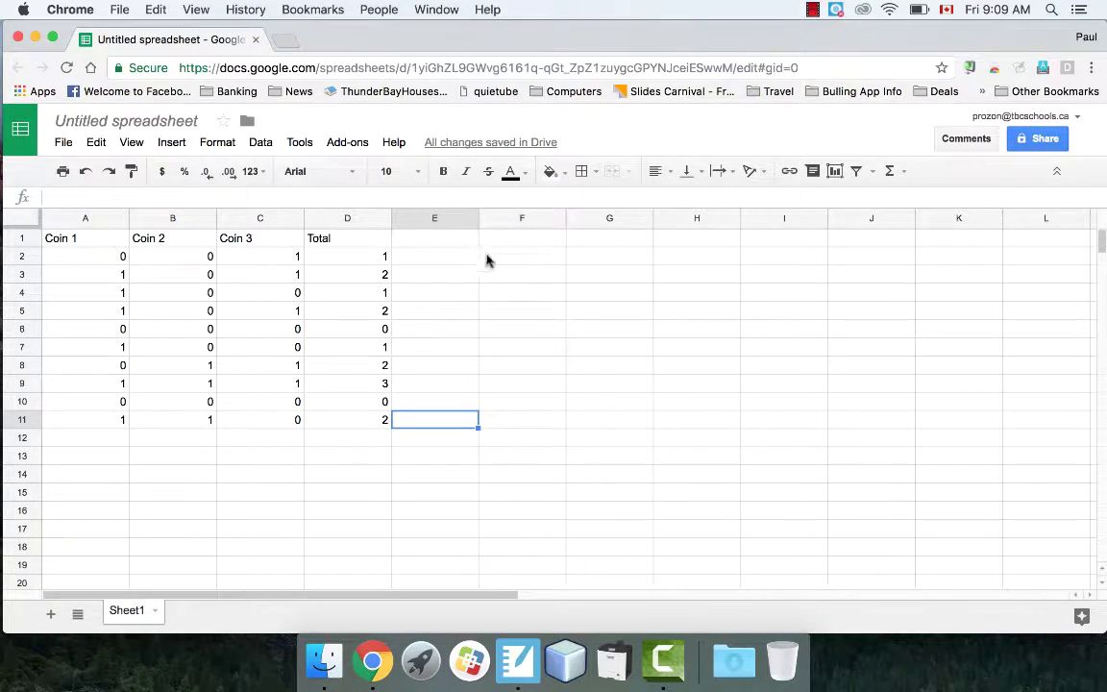
Step: Enter the headers 0 Heads, 1 Head, 2 Heads and 3 Heads in cells E1 to H1
{"action": "left_click", "coordinate": [452, 240]}
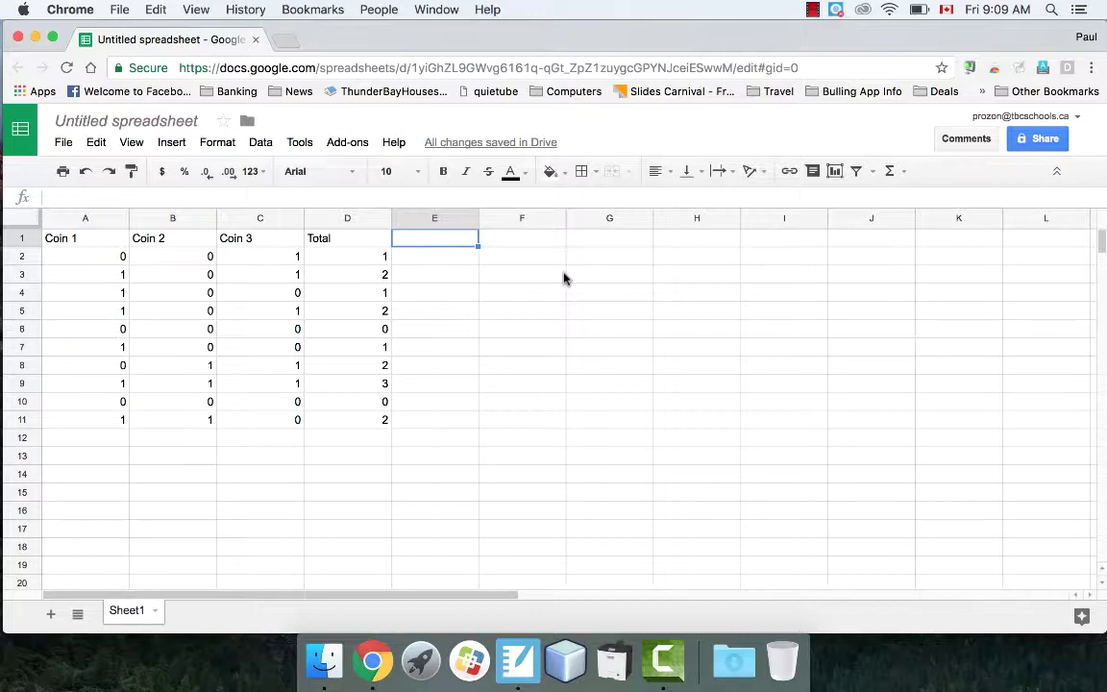
{"action": "type", "text": "0 Heads"}
{"action": "key", "text": "Return"}
{"action": "left_click", "coordinate": [522, 237]}
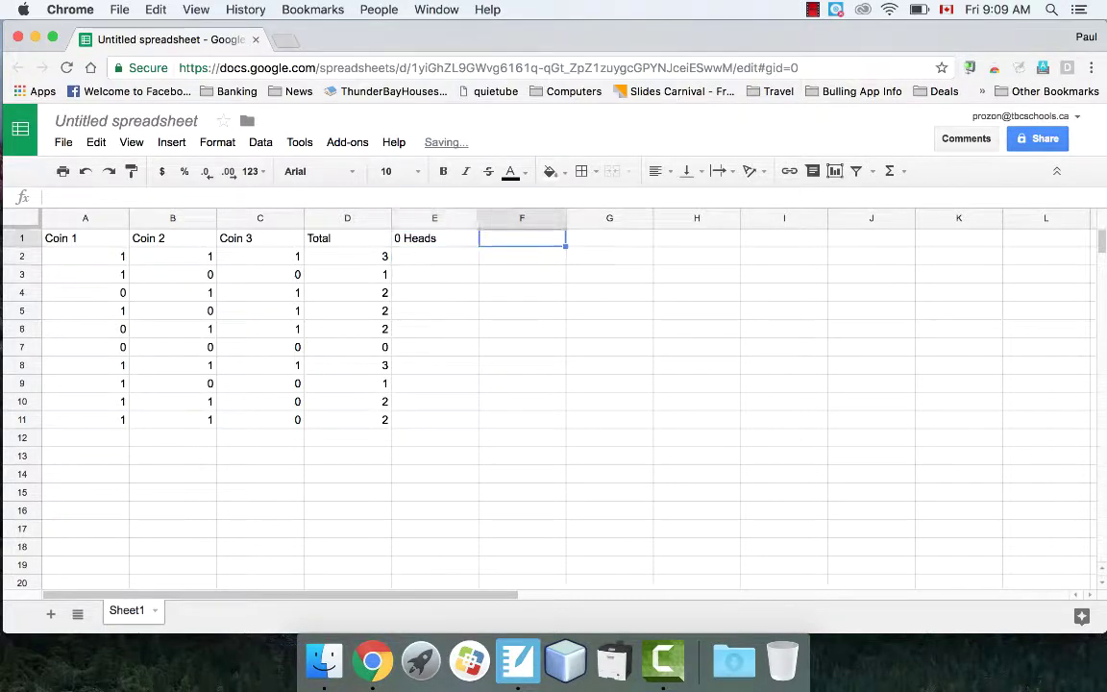
{"action": "type", "text": "1 Head"}
{"action": "key", "text": "Return"}
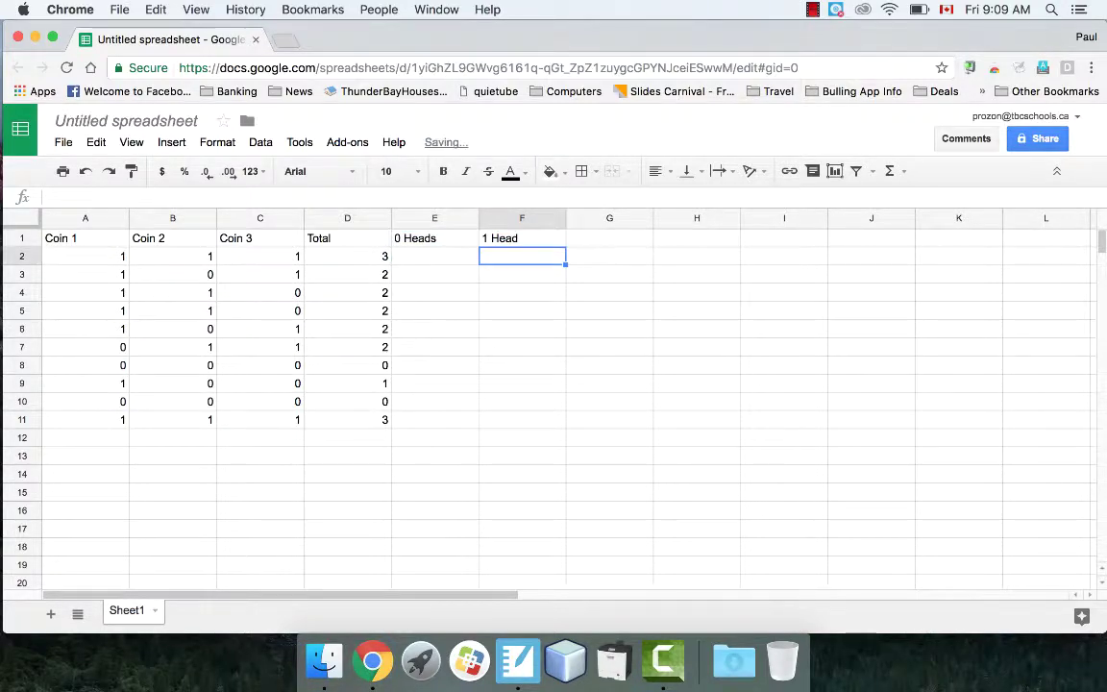
{"action": "left_click", "coordinate": [609, 238]}
{"action": "type", "text": "2 Heads"}
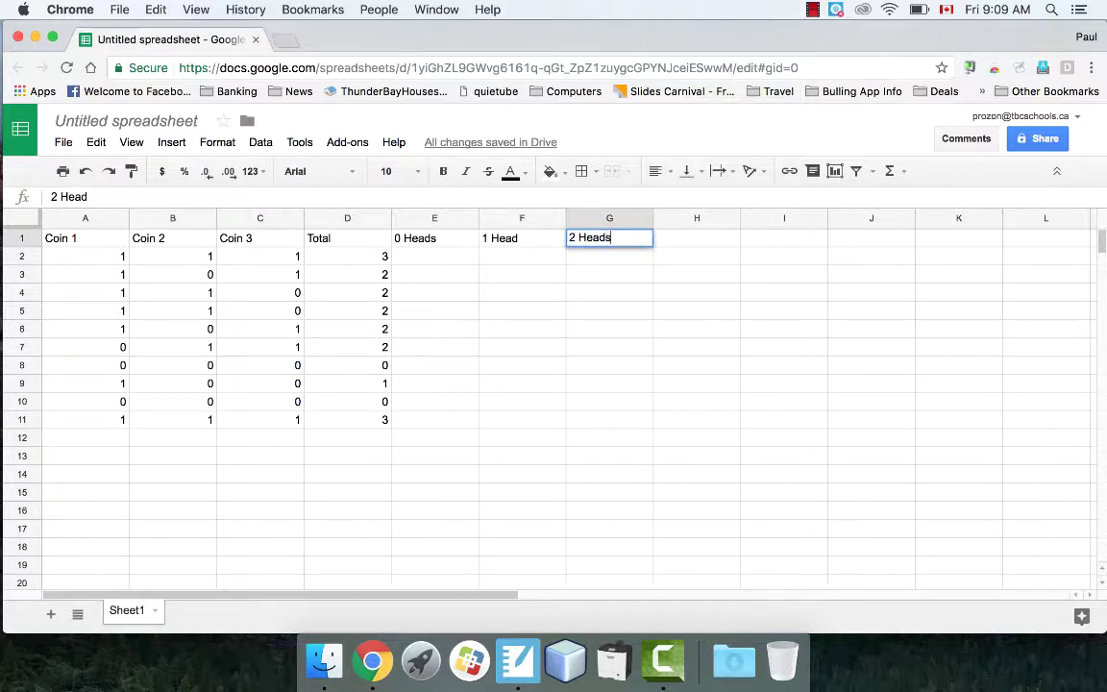
{"action": "key", "text": "Return"}
{"action": "left_click", "coordinate": [697, 238]}
{"action": "type", "text": "Heads"}
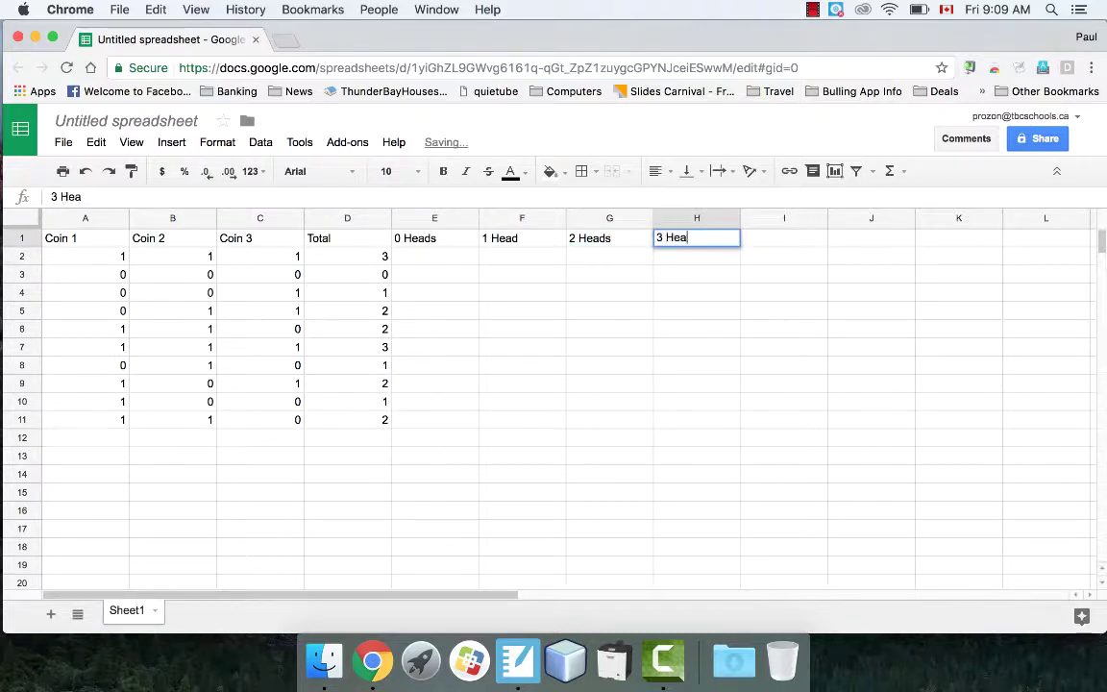
{"action": "key", "text": "Return"}
Step: Enter the formula =countif(D:D,0) in E2 to count the flips with zero heads, and check the entered formula
{"action": "left_click", "coordinate": [413, 259]}
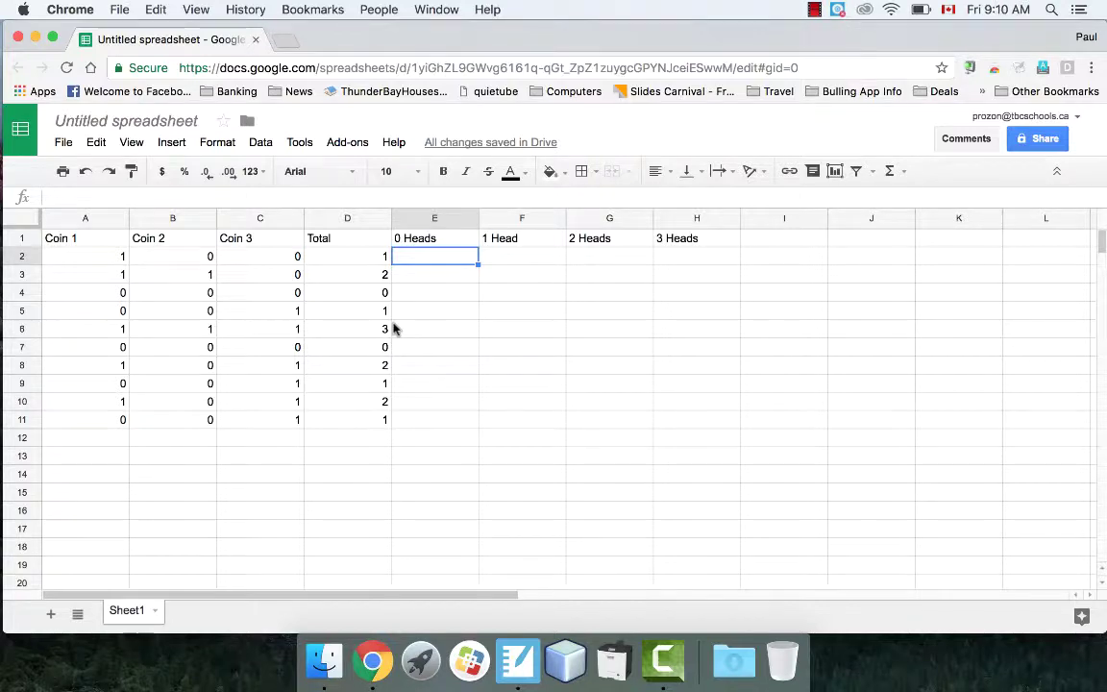
{"action": "type", "text": "="}
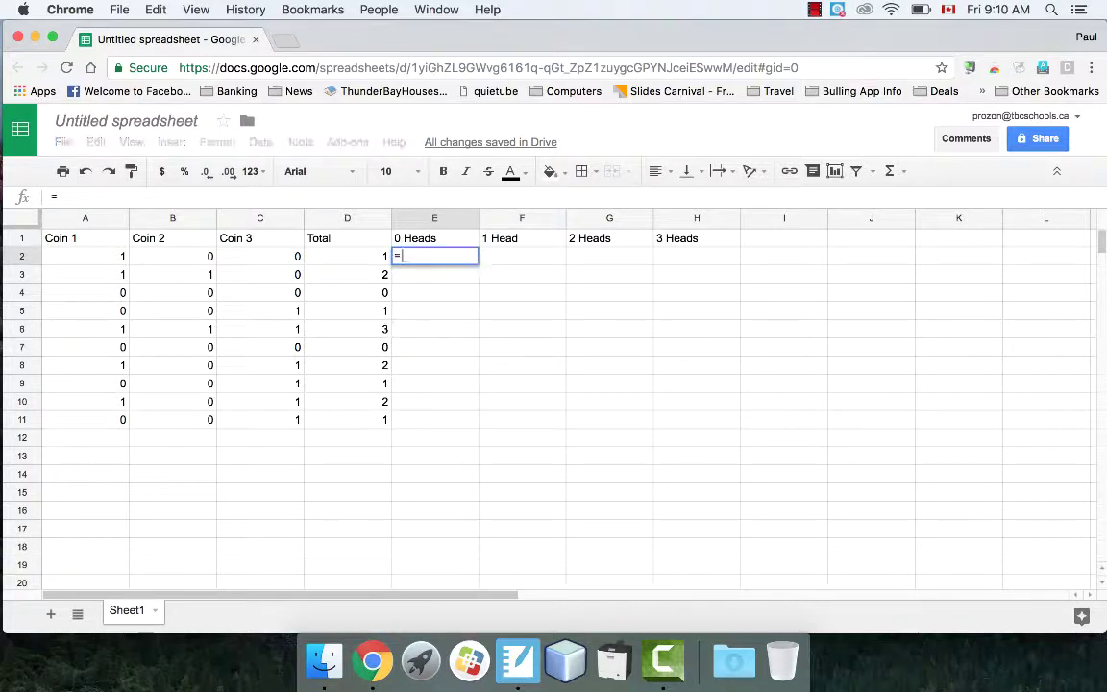
{"action": "type", "text": "countif"}
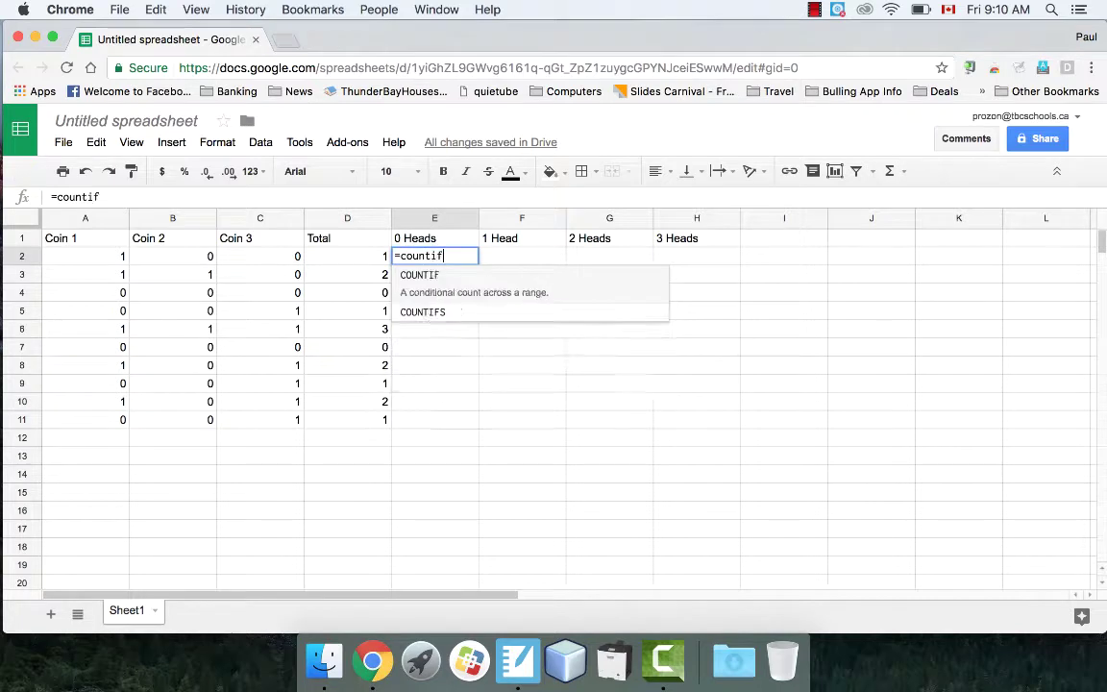
{"action": "type", "text": "("}
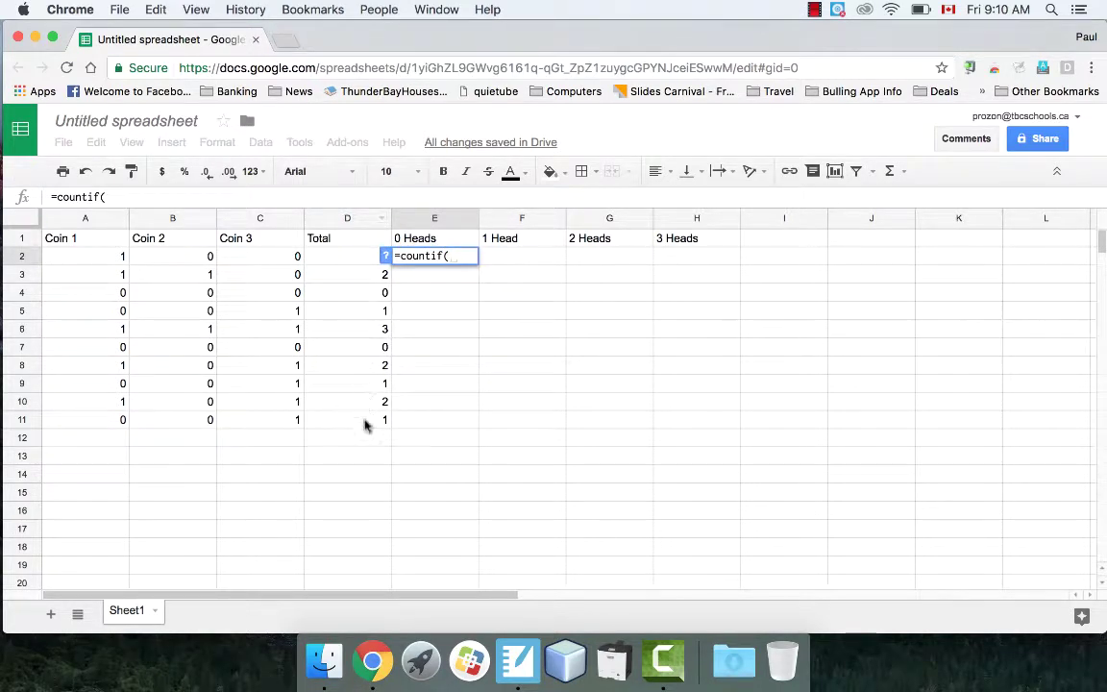
{"action": "left_click", "coordinate": [350, 219]}
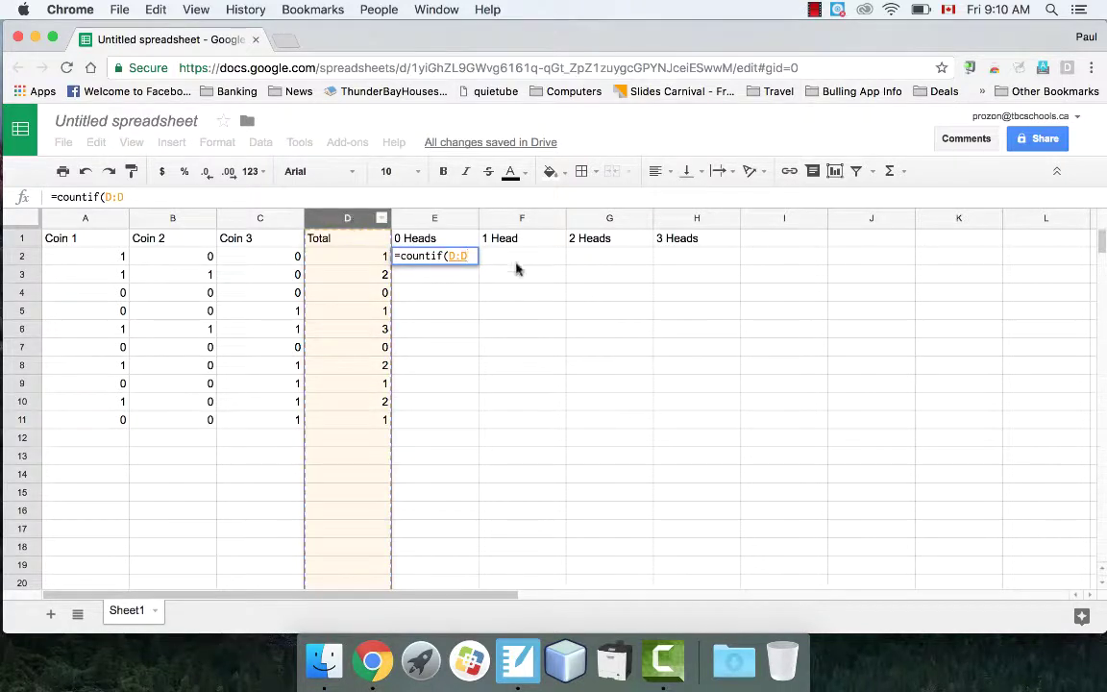
{"action": "type", "text": ","}
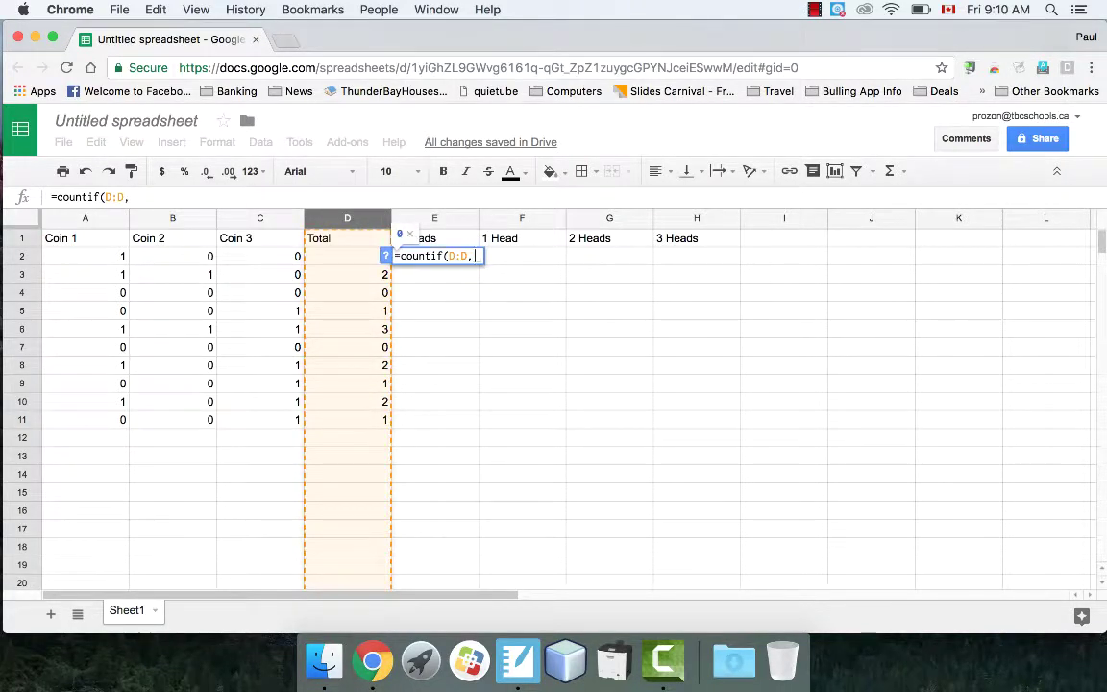
{"action": "type", "text": "0"}
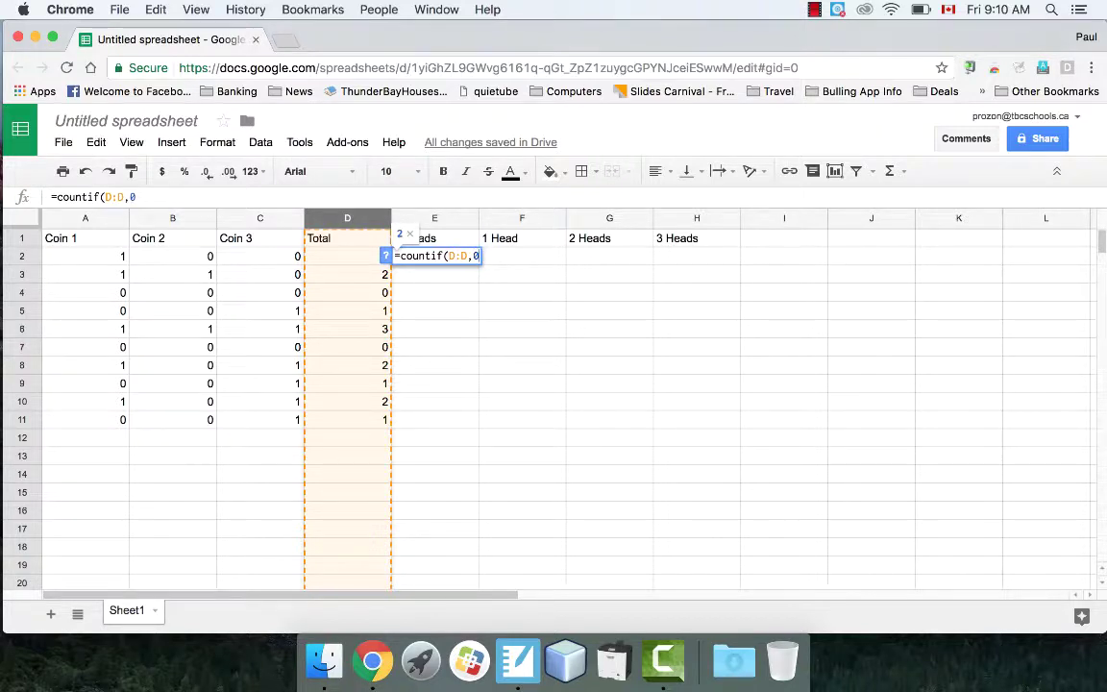
{"action": "key", "text": "Return"}
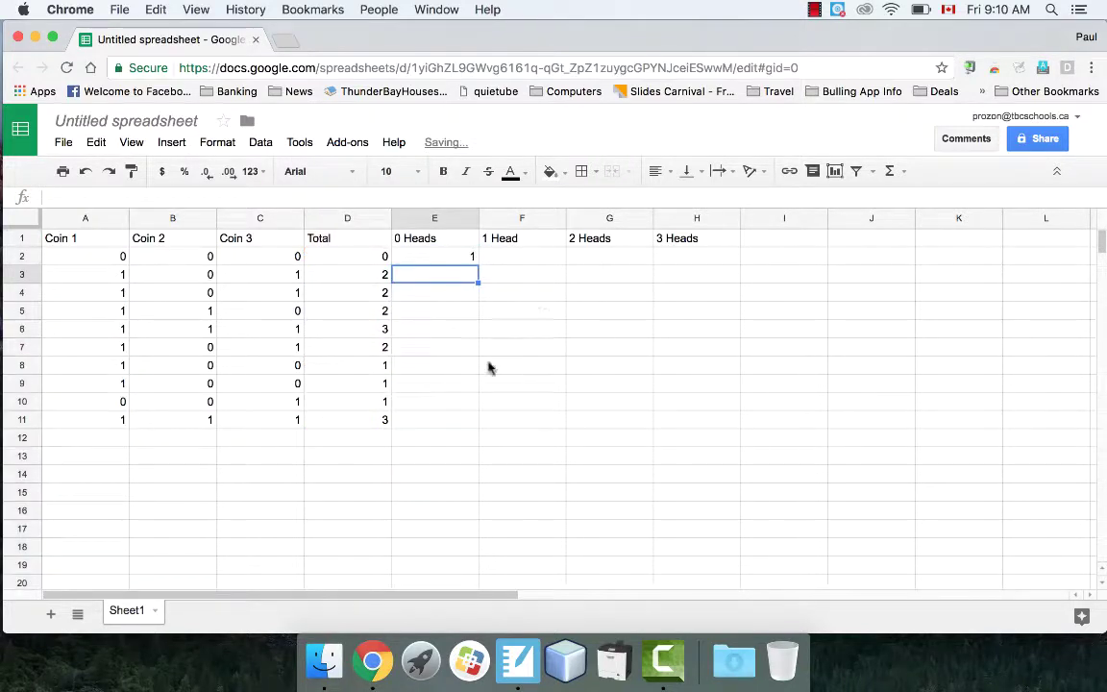
{"action": "left_click", "coordinate": [450, 258]}
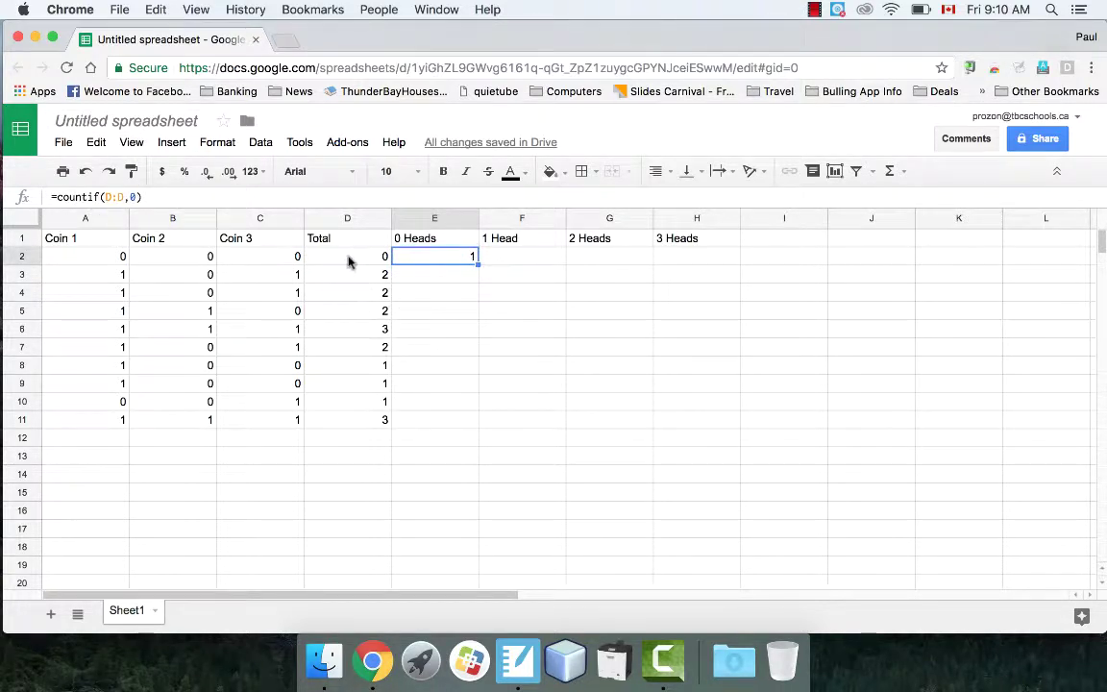
Step: Enter the formula =countif(D:D,1) in F2 to count the flips with one head
{"action": "left_click", "coordinate": [527, 258]}
{"action": "type", "text": "=countif("}
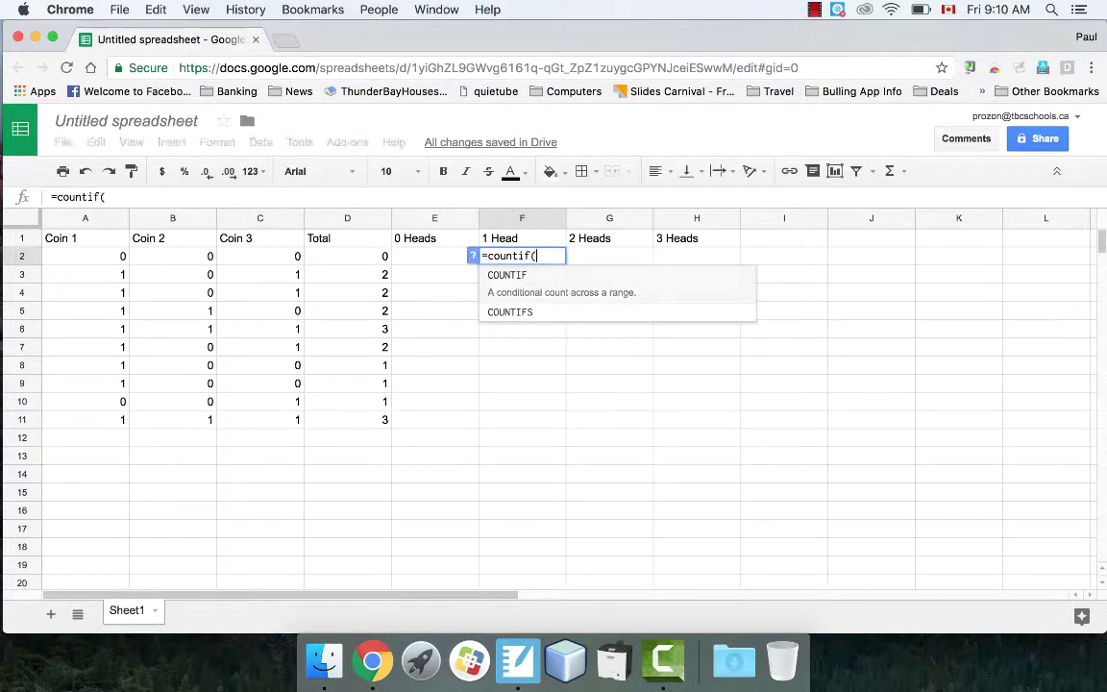
{"action": "left_click", "coordinate": [351, 222]}
{"action": "type", "text": ","}
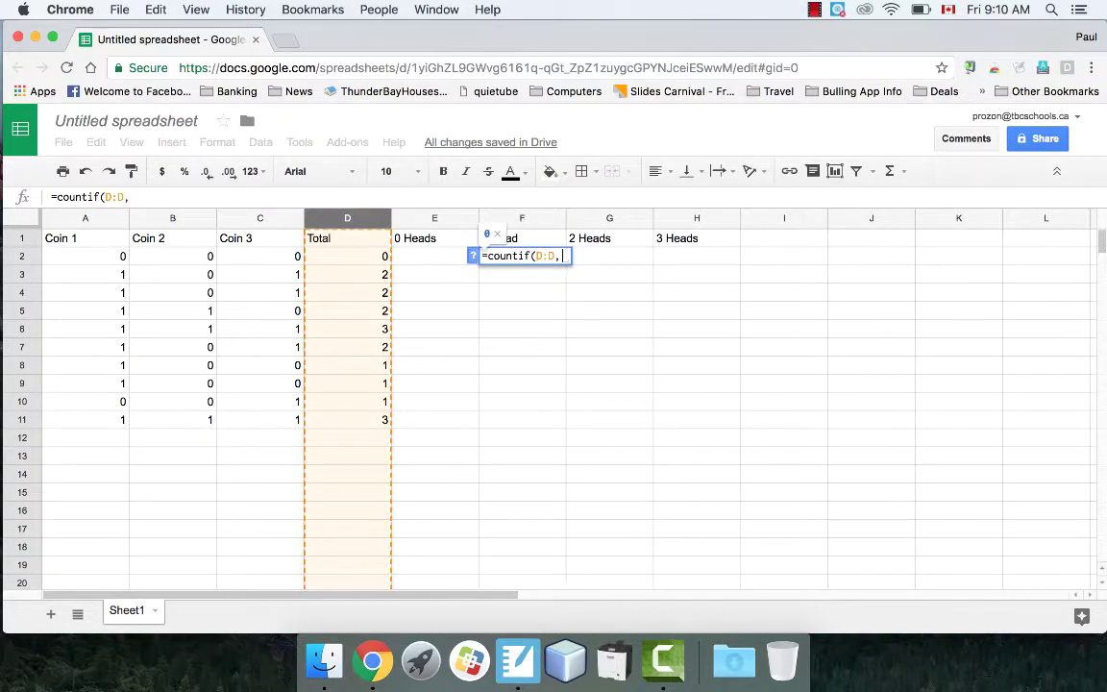
{"action": "type", "text": "1)"}
{"action": "key", "text": "Return"}
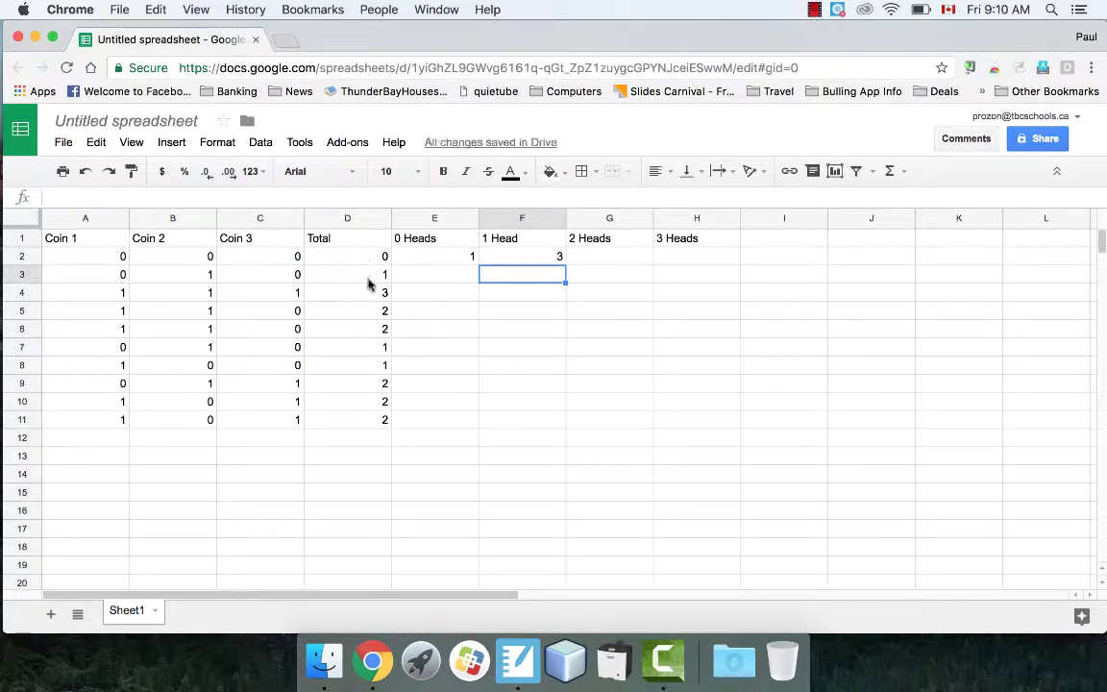
Step: Enter a COUNTIF formula in G2 that counts the value 2 in the whole Total column D:D
{"action": "left_click", "coordinate": [586, 261]}
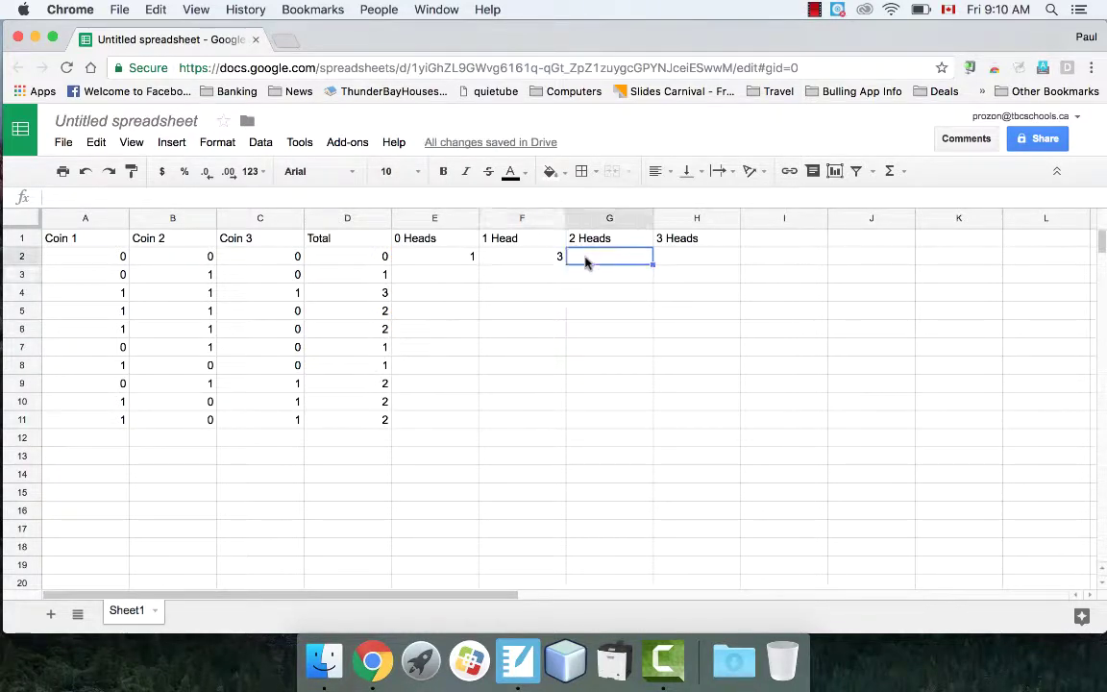
{"action": "type", "text": "="}
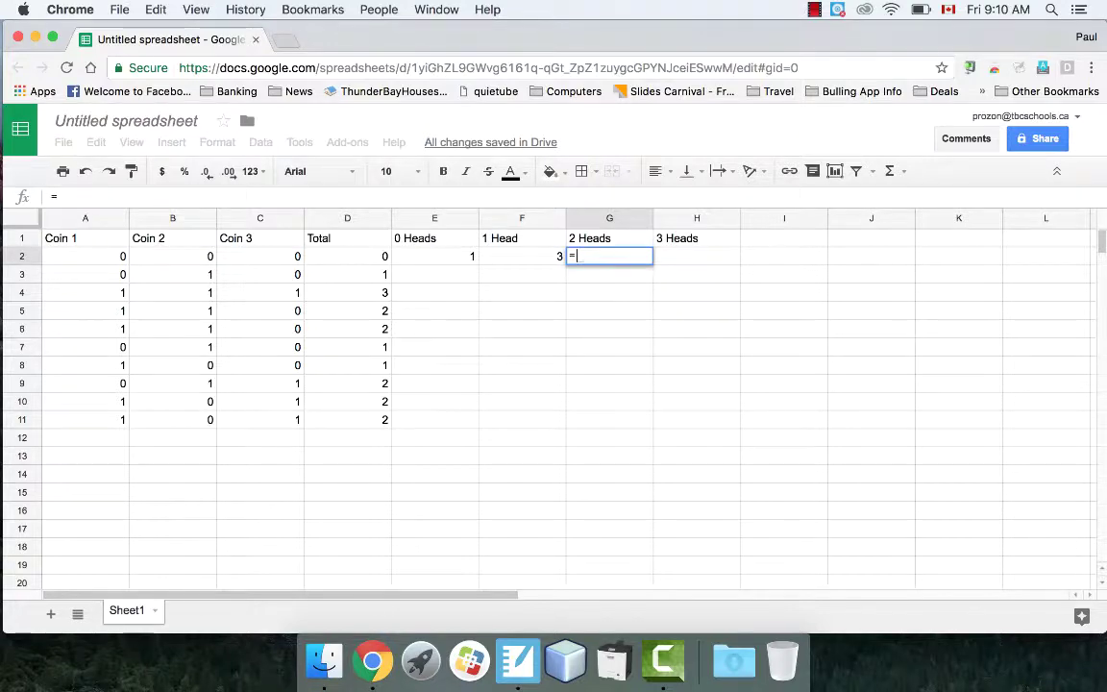
{"action": "type", "text": "countif("}
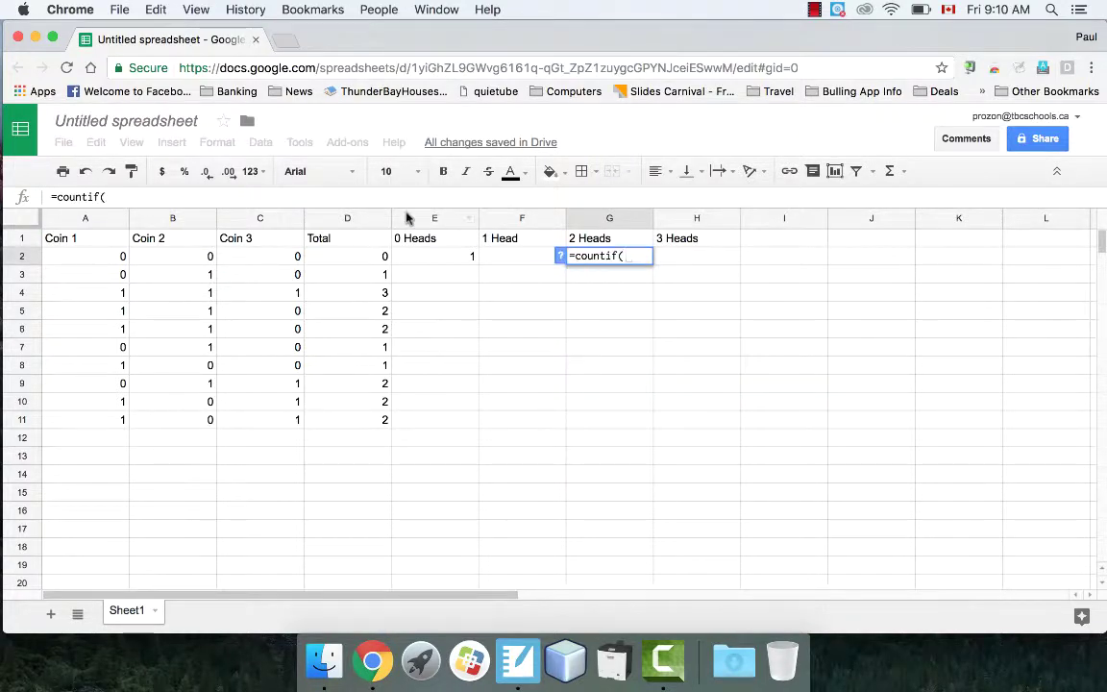
{"action": "left_click", "coordinate": [344, 218]}
{"action": "type", "text": ", 2"}
{"action": "key", "text": "Return"}
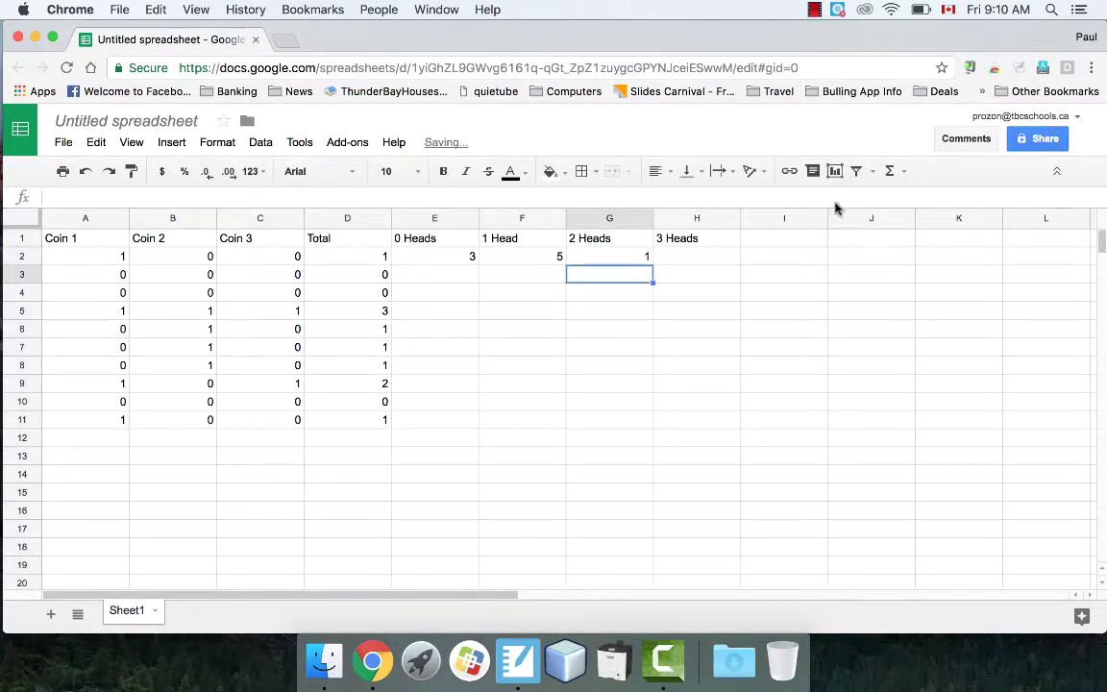
Step: Enter a COUNTIF formula in H2 that counts the value 3 in the whole Total column D:D
{"action": "left_click", "coordinate": [706, 251]}
{"action": "type", "text": "=countif("}
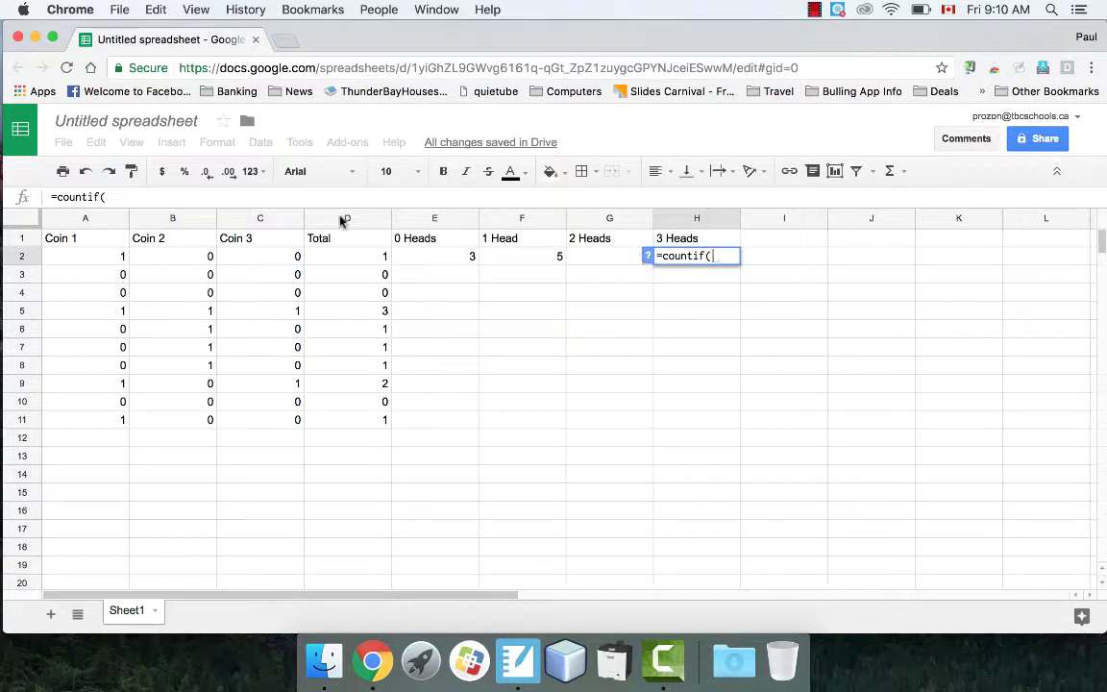
{"action": "left_click", "coordinate": [343, 219]}
{"action": "type", "text": ", 3"}
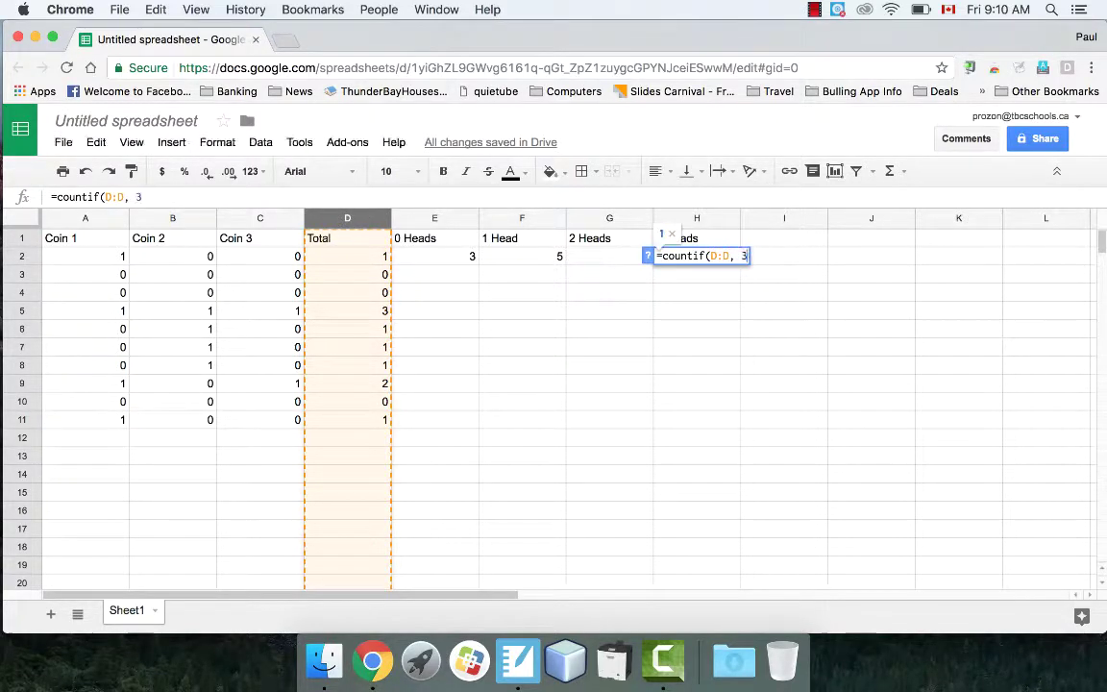
{"action": "key", "text": "Return"}
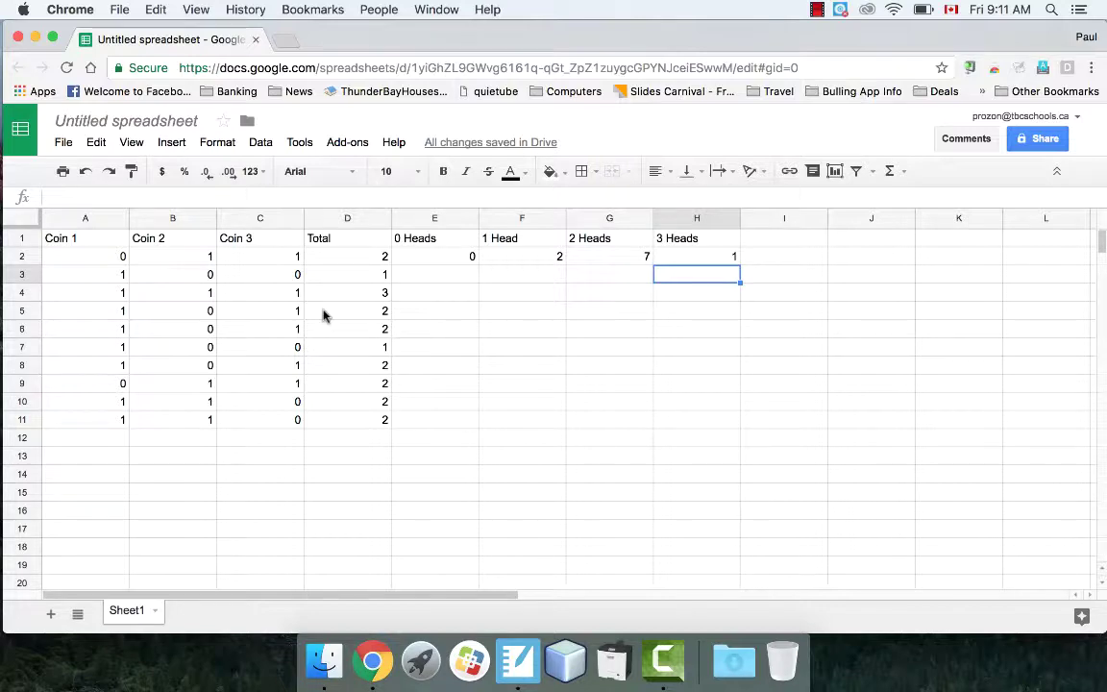
{"action": "left_click", "coordinate": [511, 373]}
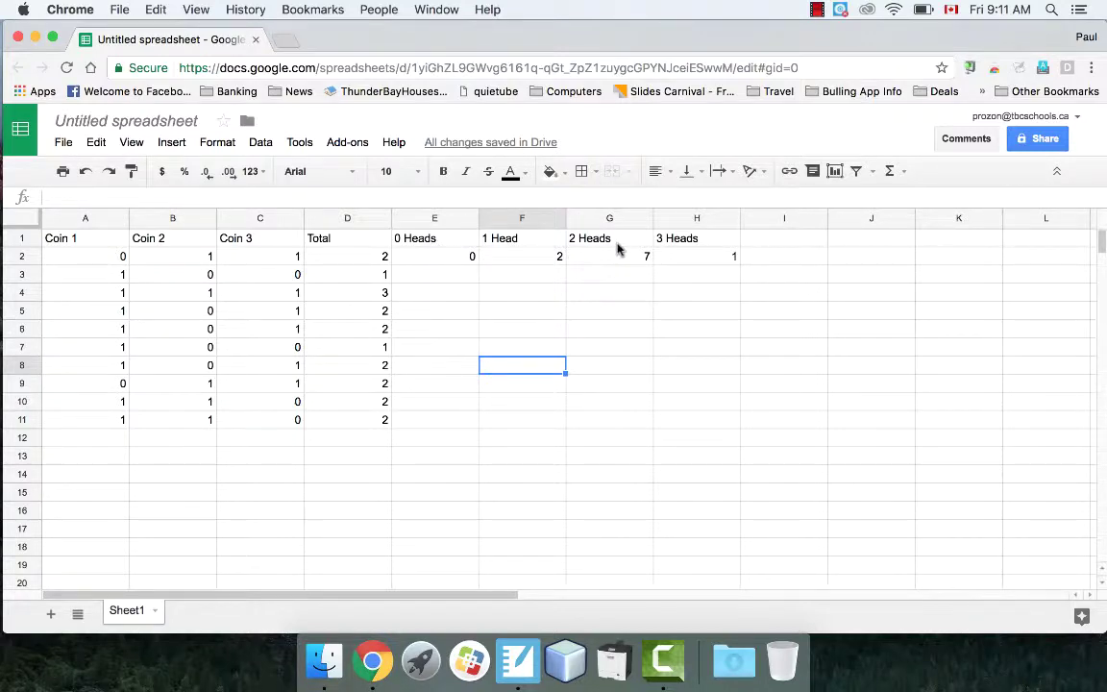
Step: Insert a column chart of the head counts in E1:H2 and switch its rows and columns
{"action": "left_click_drag", "start_coordinate": [433, 239], "coordinate": [678, 256]}
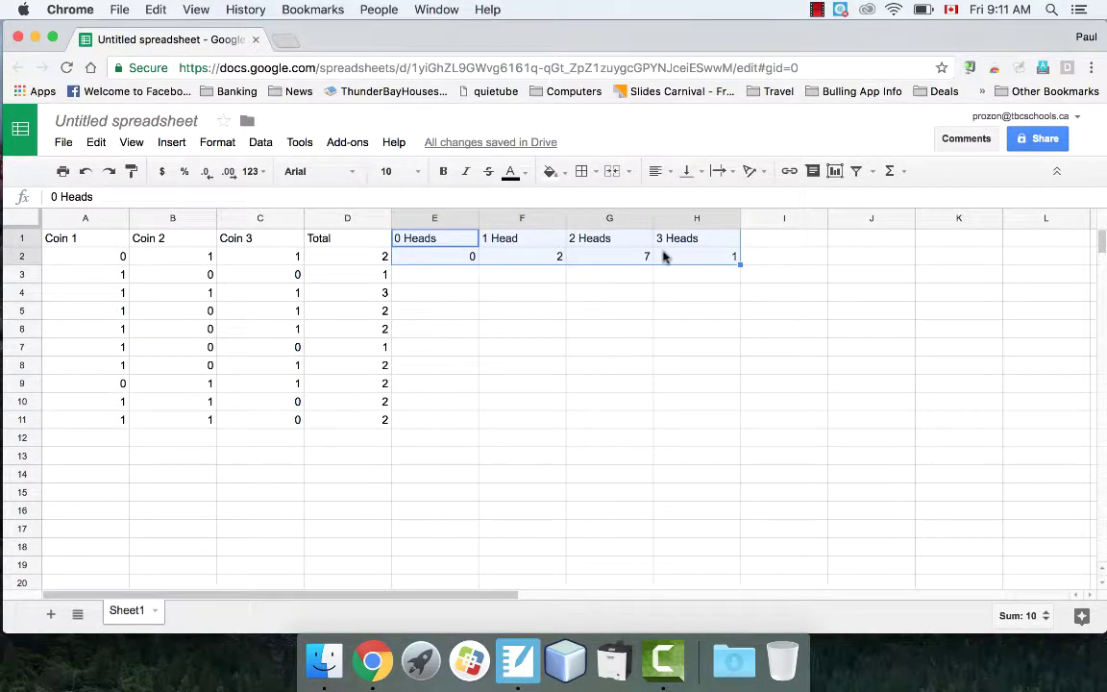
{"action": "left_click", "coordinate": [172, 142]}
{"action": "left_click", "coordinate": [219, 468]}
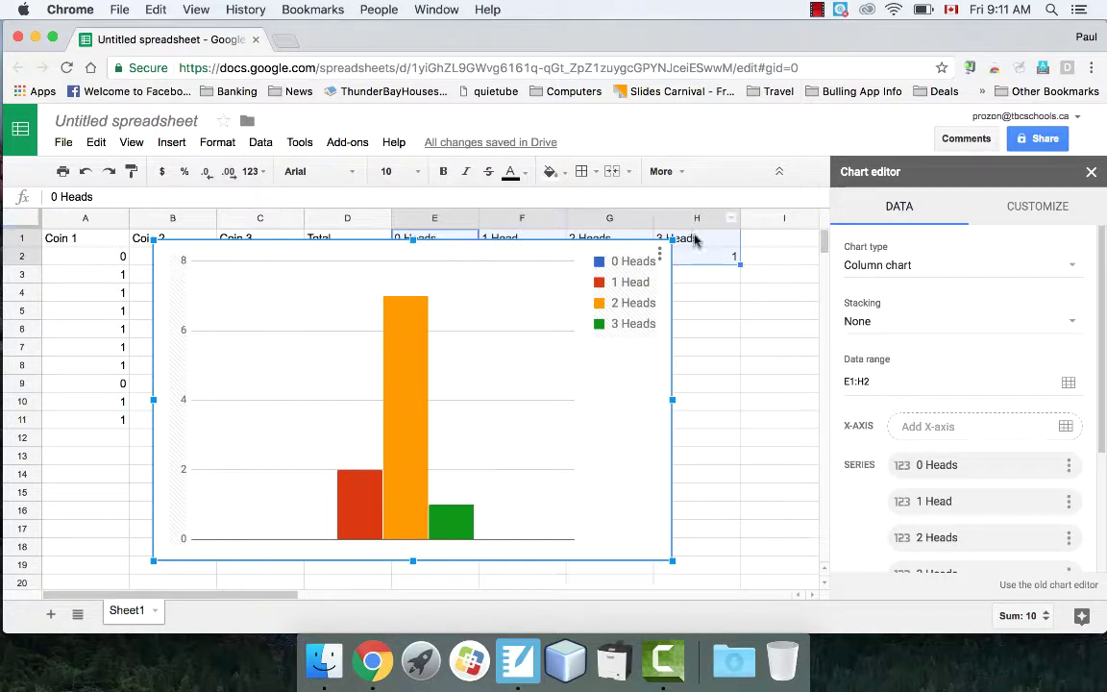
{"action": "scroll", "coordinate": [888, 387], "scroll_direction": "down", "scroll_amount": 3}
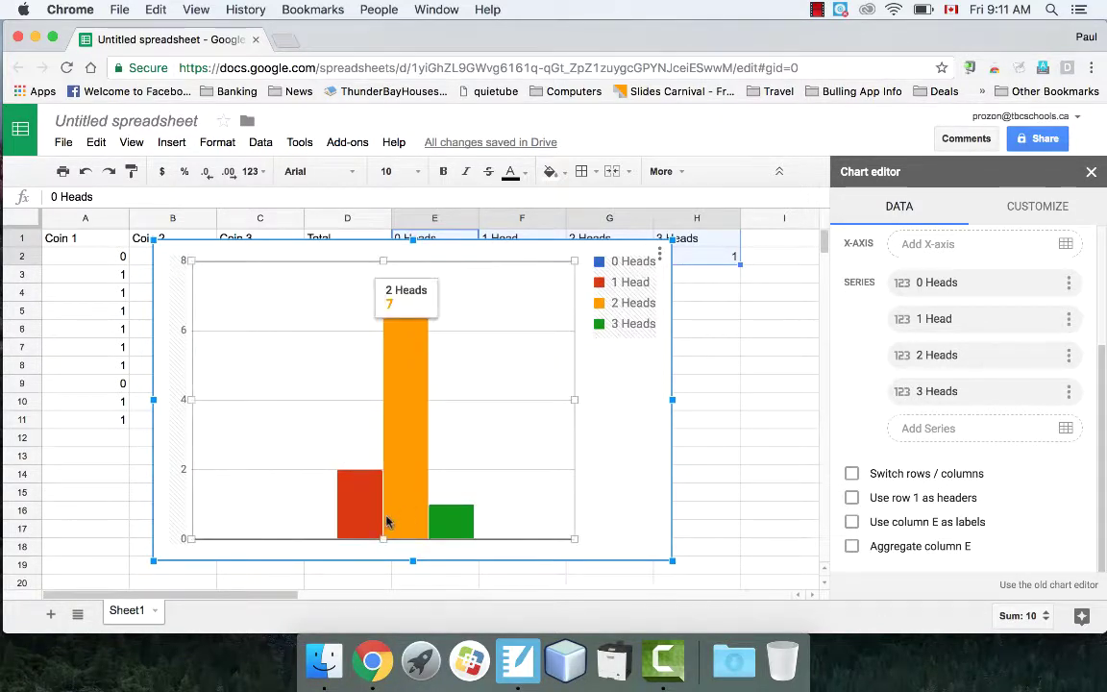
{"action": "left_click", "coordinate": [851, 474]}
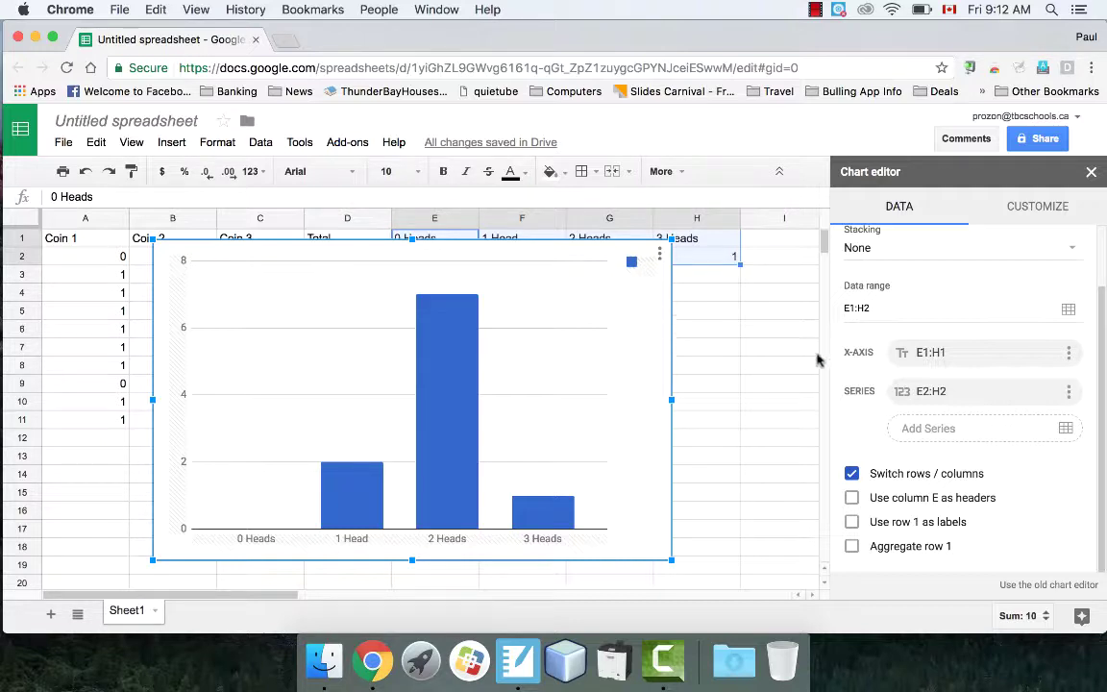
Step: Set the chart's legend position to None and close the chart editor
{"action": "scroll", "coordinate": [886, 327], "scroll_direction": "up", "scroll_amount": 3}
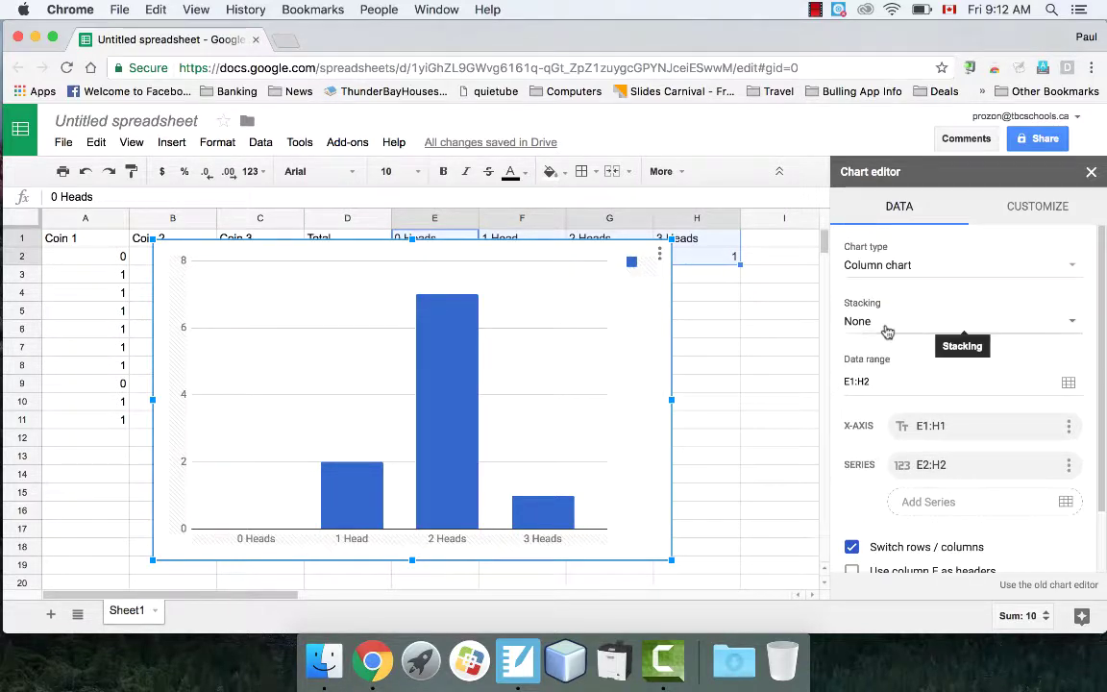
{"action": "left_click", "coordinate": [1028, 206]}
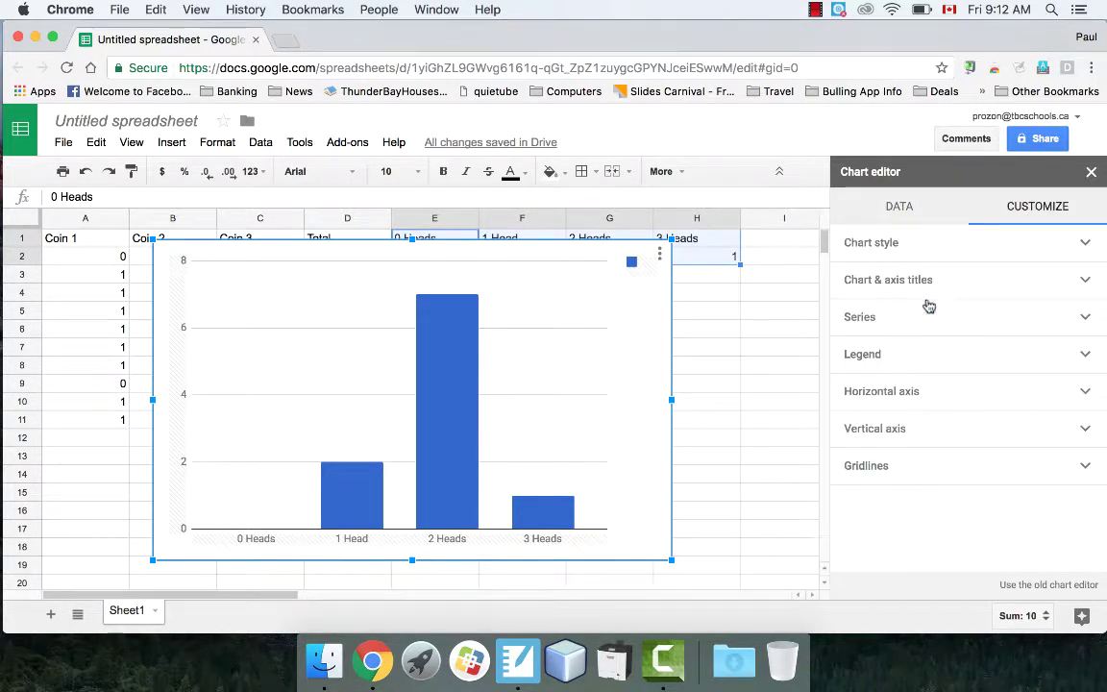
{"action": "left_click", "coordinate": [907, 357]}
{"action": "left_click", "coordinate": [873, 413]}
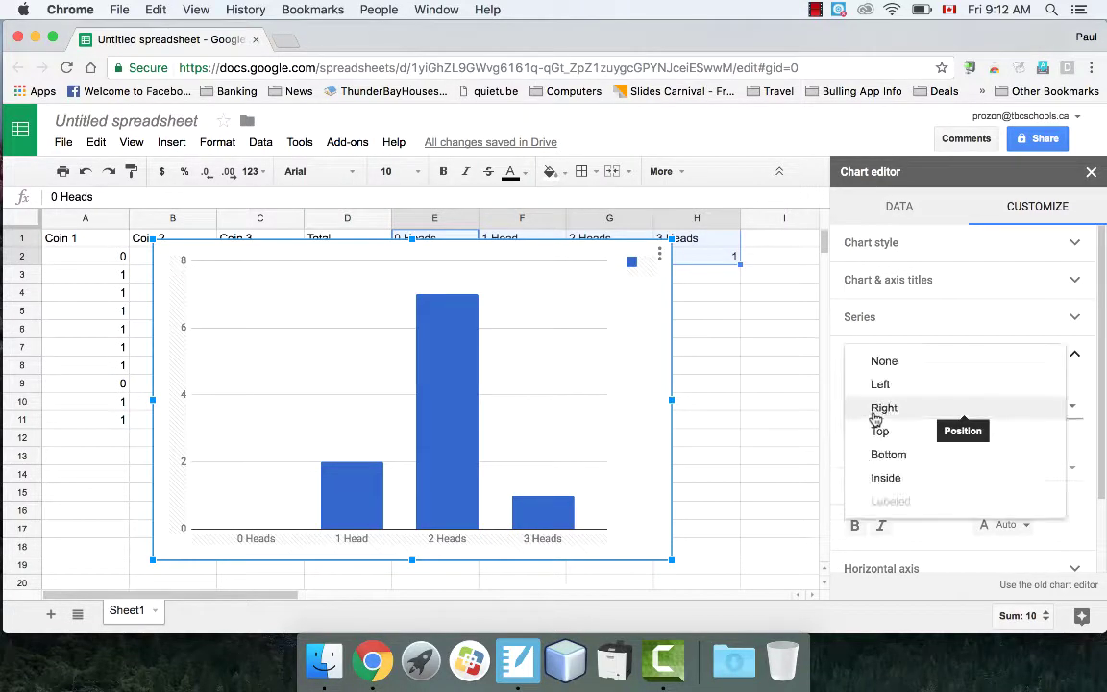
{"action": "left_click", "coordinate": [890, 360]}
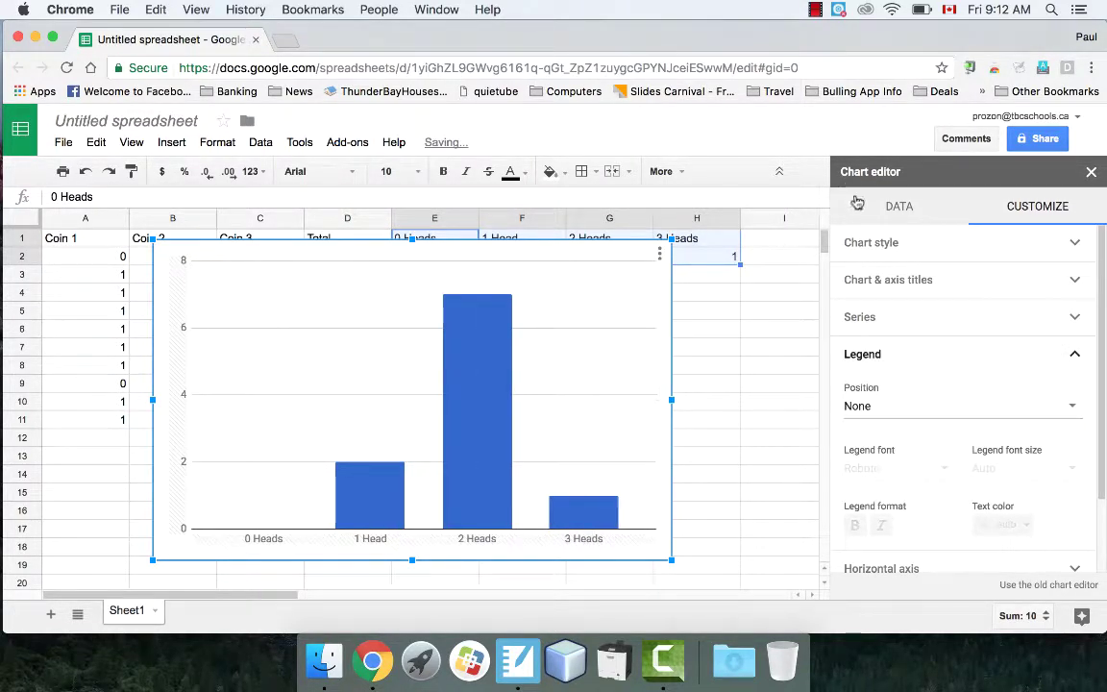
{"action": "left_click", "coordinate": [896, 207]}
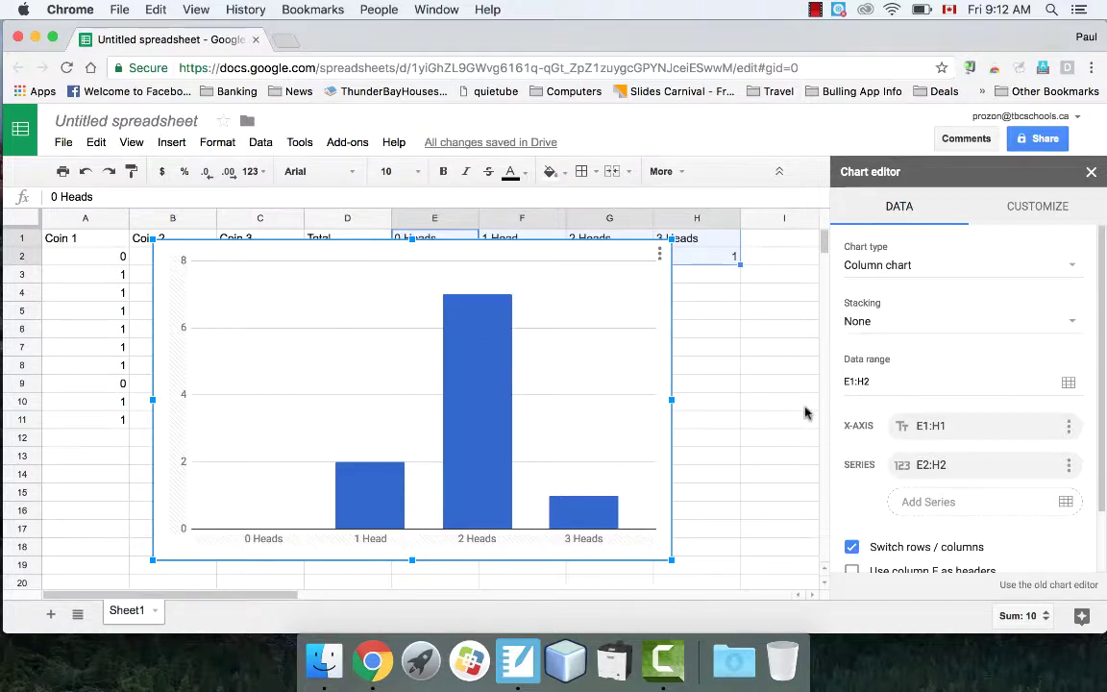
{"action": "left_click", "coordinate": [1091, 173]}
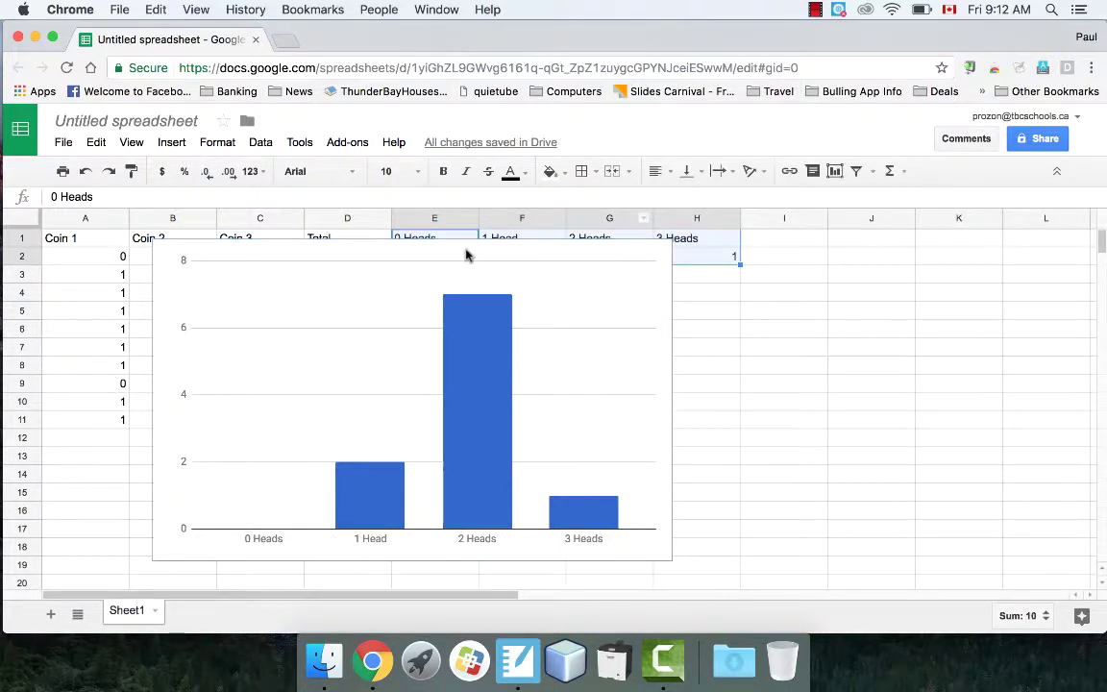
Step: Move the chart just below the head counts, starting in column E, so the coin and Total columns are uncovered
{"action": "left_click_drag", "start_coordinate": [391, 257], "coordinate": [651, 291]}
{"action": "left_click", "coordinate": [990, 311]}
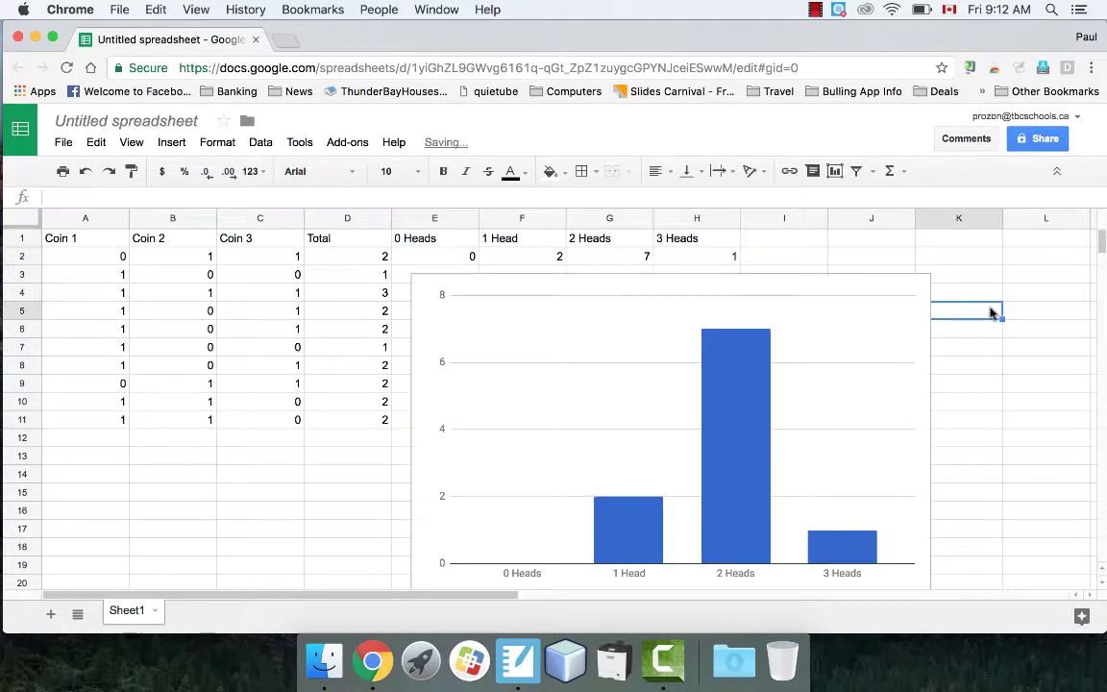
{"action": "scroll", "coordinate": [991, 311], "scroll_direction": "down", "scroll_amount": 1}
{"action": "scroll", "coordinate": [932, 286], "scroll_direction": "up", "scroll_amount": 1}
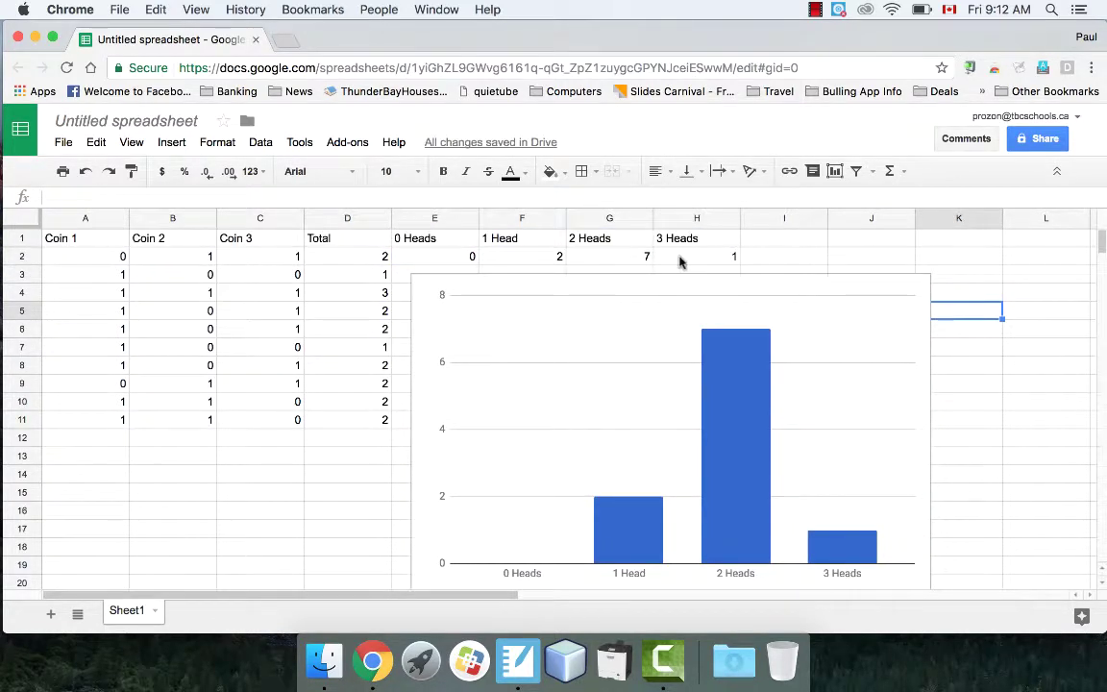
Step: Enter a throwaway letter I in D16 to recalculate the random flips, and undo the entry
{"action": "left_click", "coordinate": [373, 509]}
{"action": "type", "text": "I"}
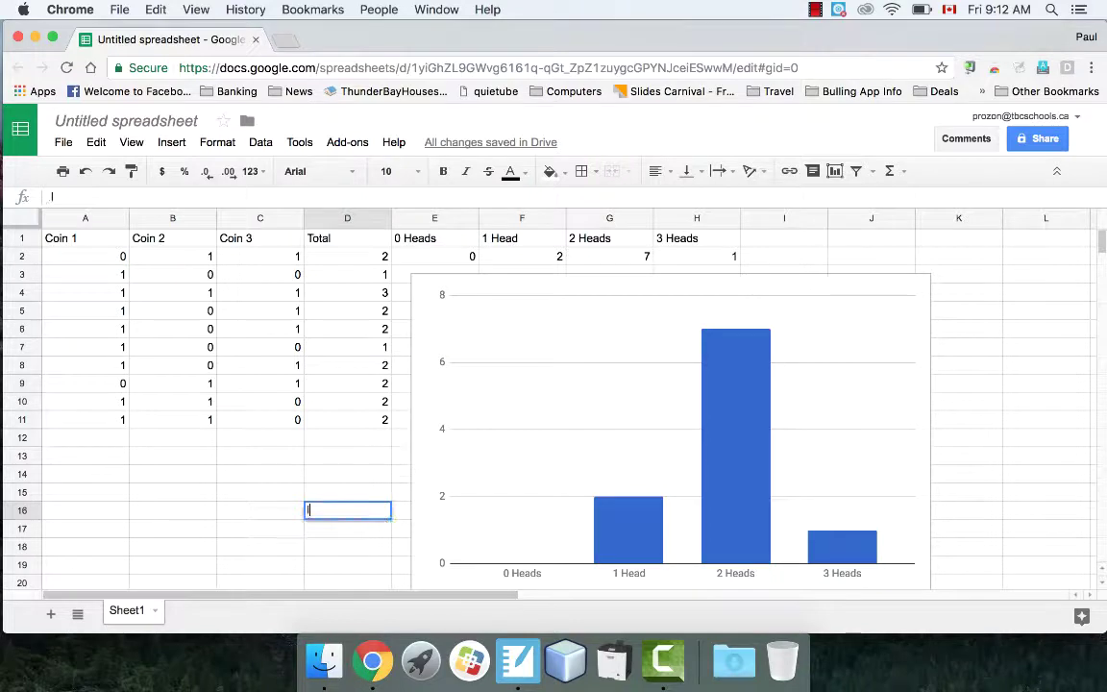
{"action": "key", "text": "Return"}
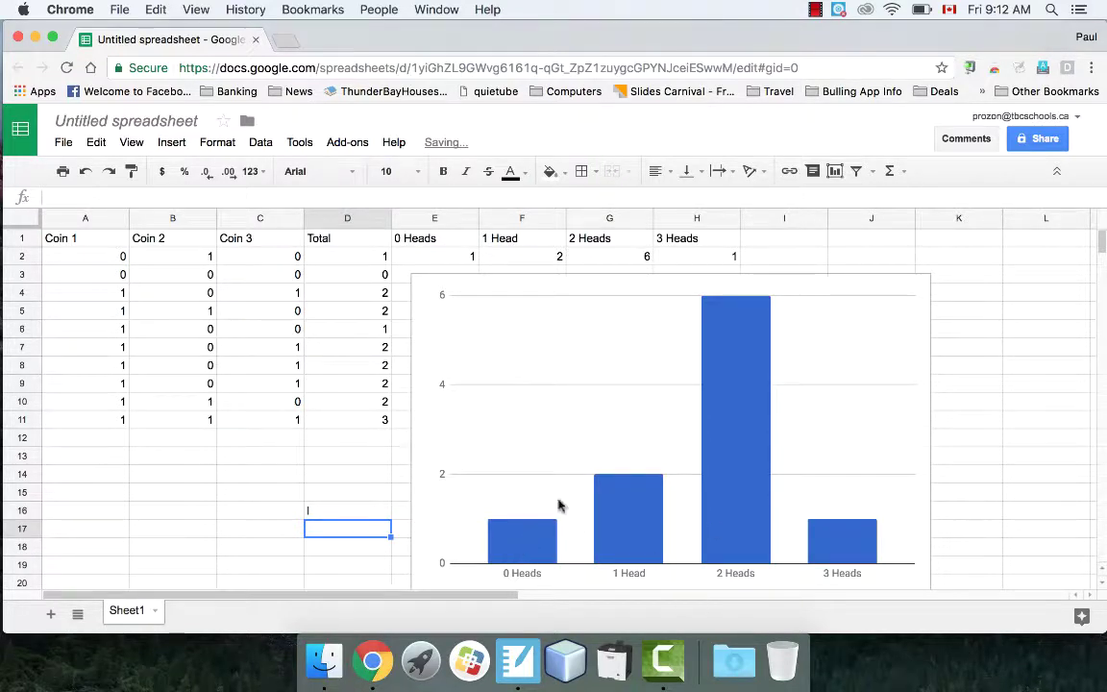
{"action": "key", "text": "super+z"}
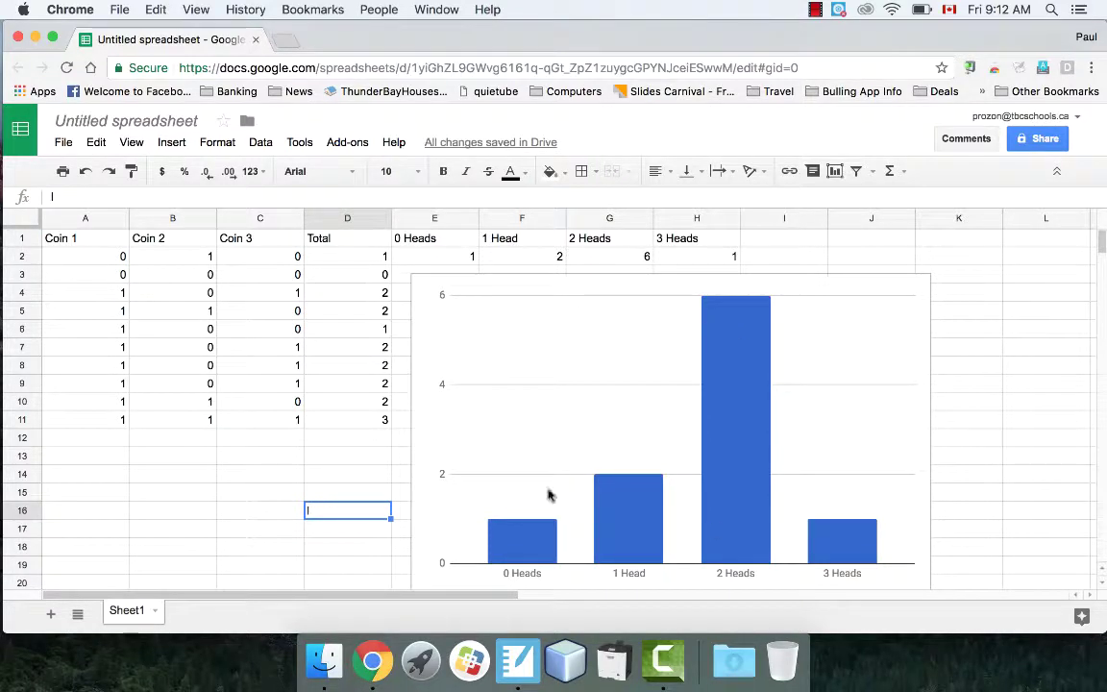
{"action": "left_click", "coordinate": [382, 459]}
{"action": "left_click", "coordinate": [366, 441]}
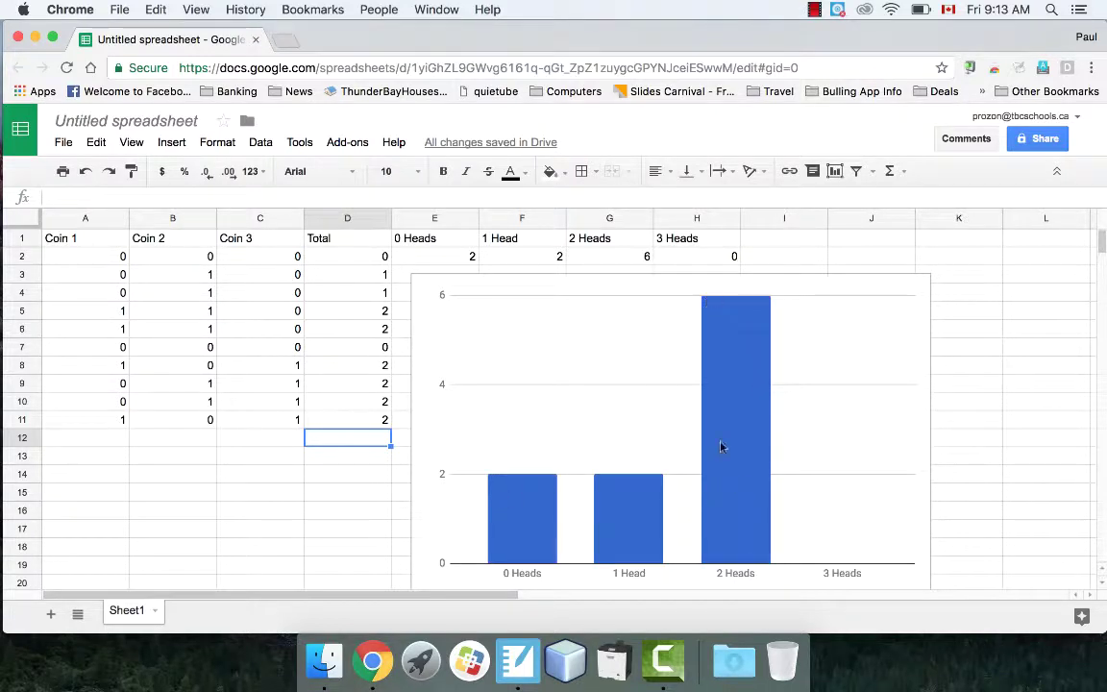
Step: Fill the coin and Total formulas in A11:D11 down to row 51
{"action": "left_click", "coordinate": [106, 257]}
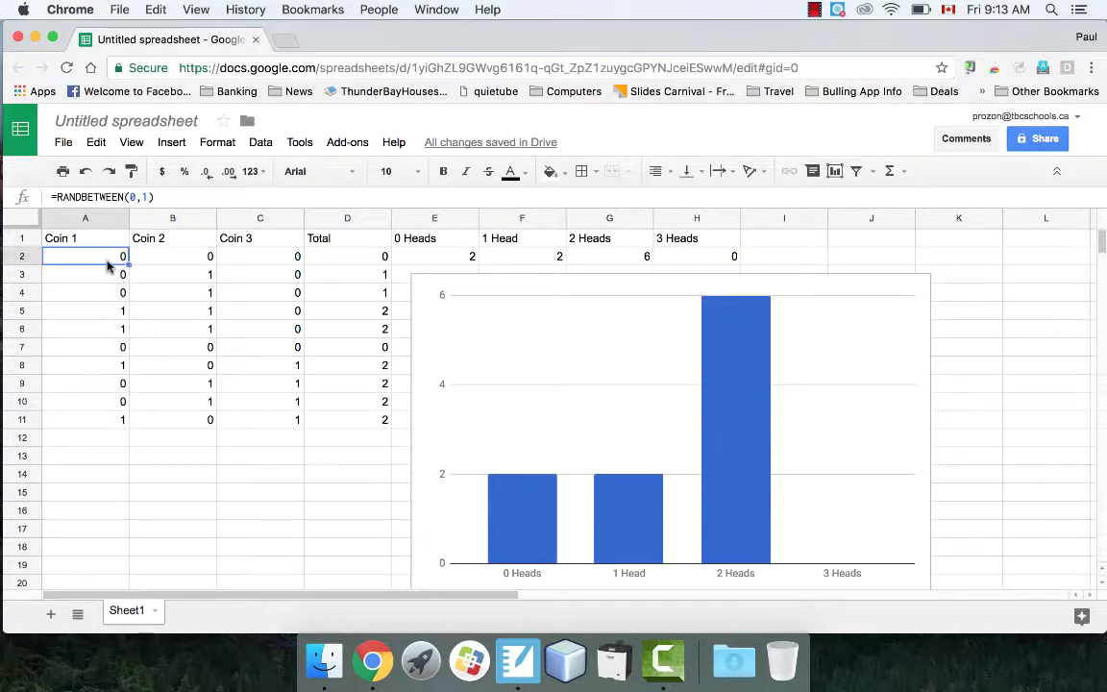
{"action": "left_click_drag", "start_coordinate": [90, 422], "coordinate": [336, 424]}
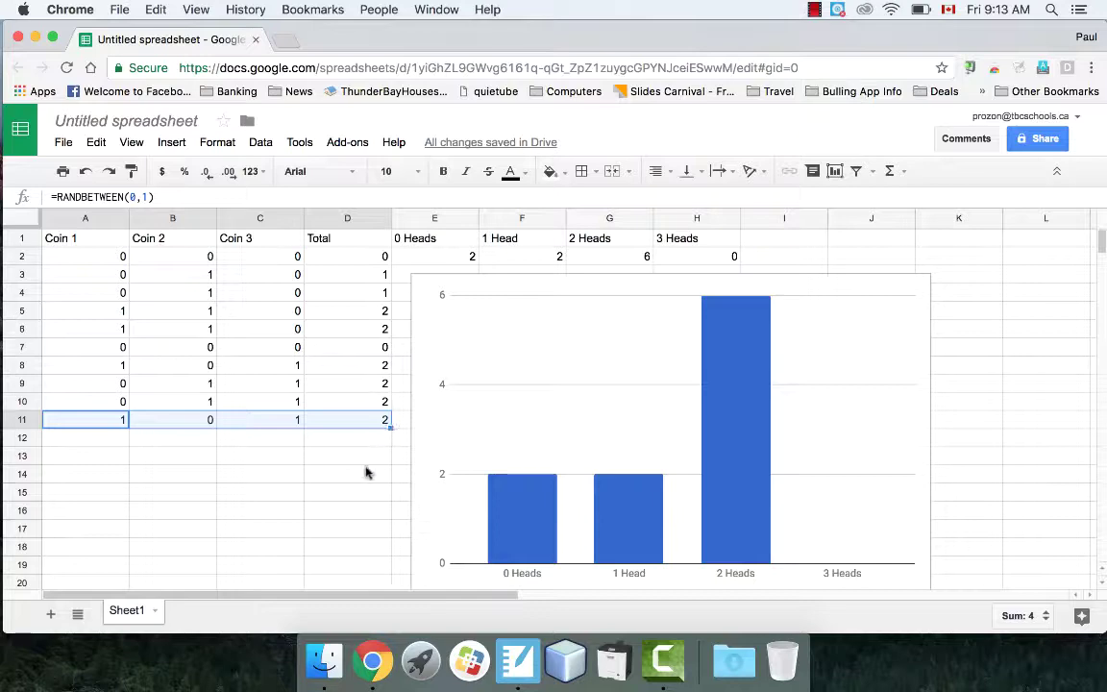
{"action": "left_click_drag", "start_coordinate": [391, 428], "coordinate": [386, 574]}
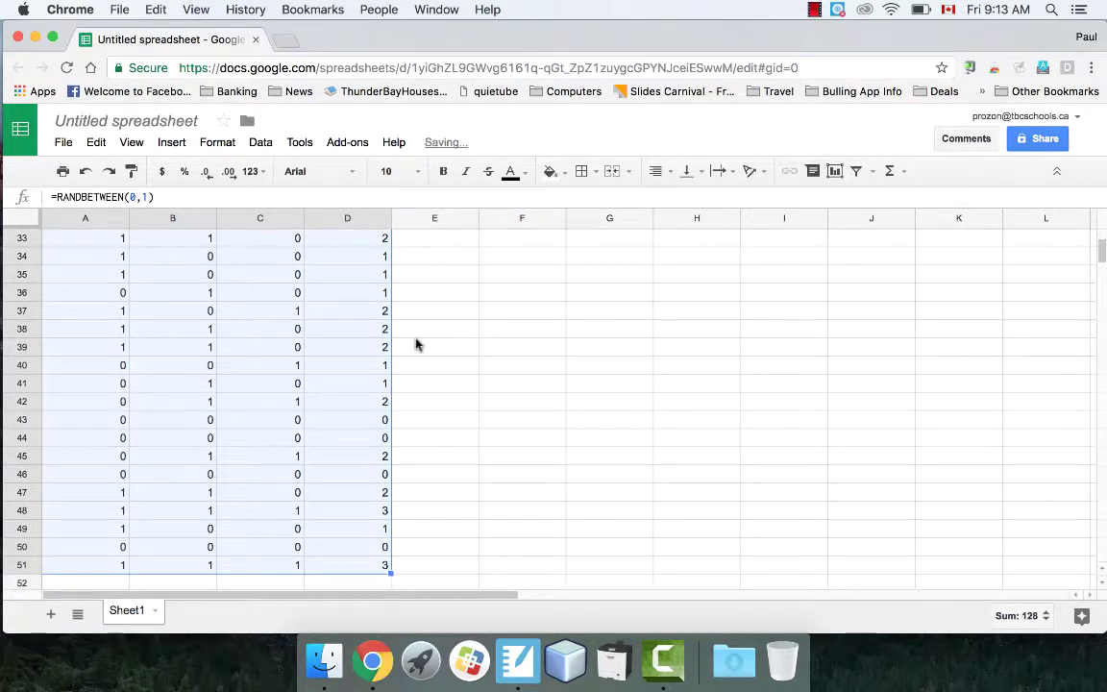
{"action": "scroll", "coordinate": [415, 344], "scroll_direction": "up", "scroll_amount": 10}
{"action": "scroll", "coordinate": [416, 344], "scroll_direction": "up", "scroll_amount": 2}
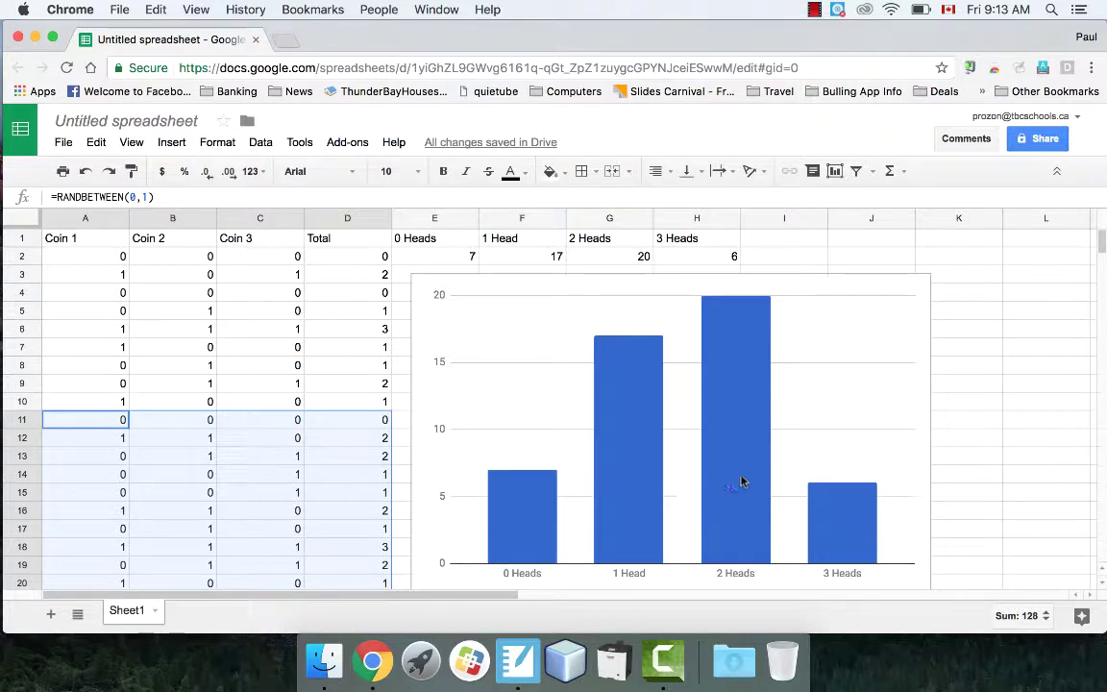
{"action": "left_click", "coordinate": [970, 423]}
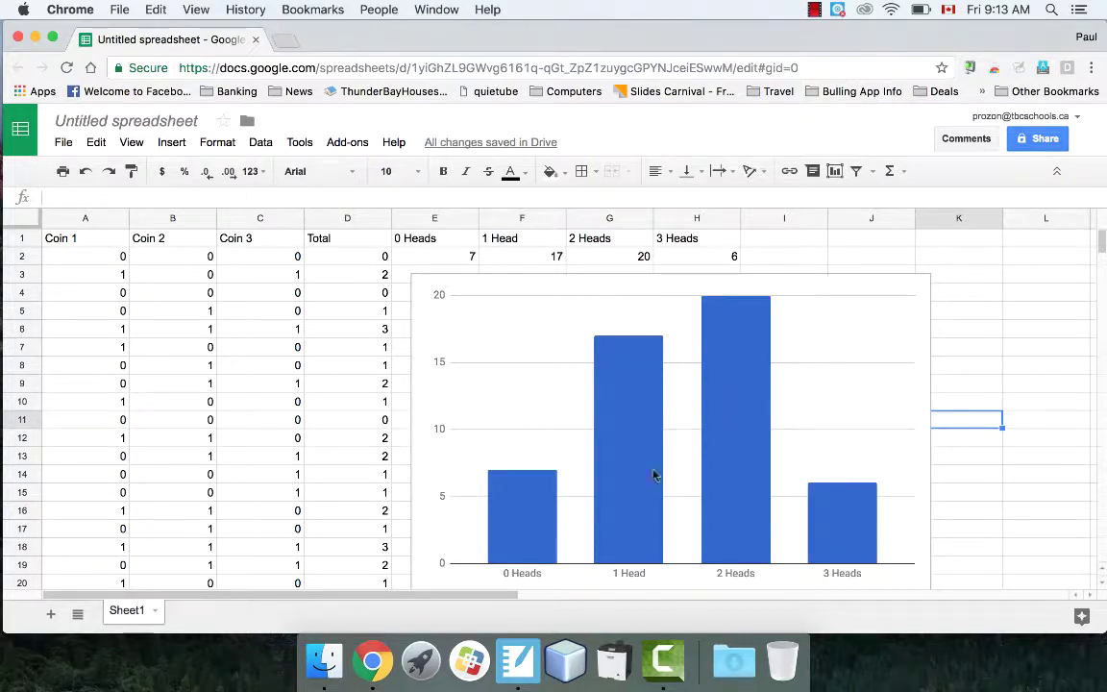
Step: Move the chart beside the head counts, starting in column I, to clear the cells under E2:H2
{"action": "left_click", "coordinate": [870, 283]}
{"action": "left_click_drag", "start_coordinate": [904, 294], "coordinate": [725, 458]}
{"action": "left_click", "coordinate": [749, 455]}
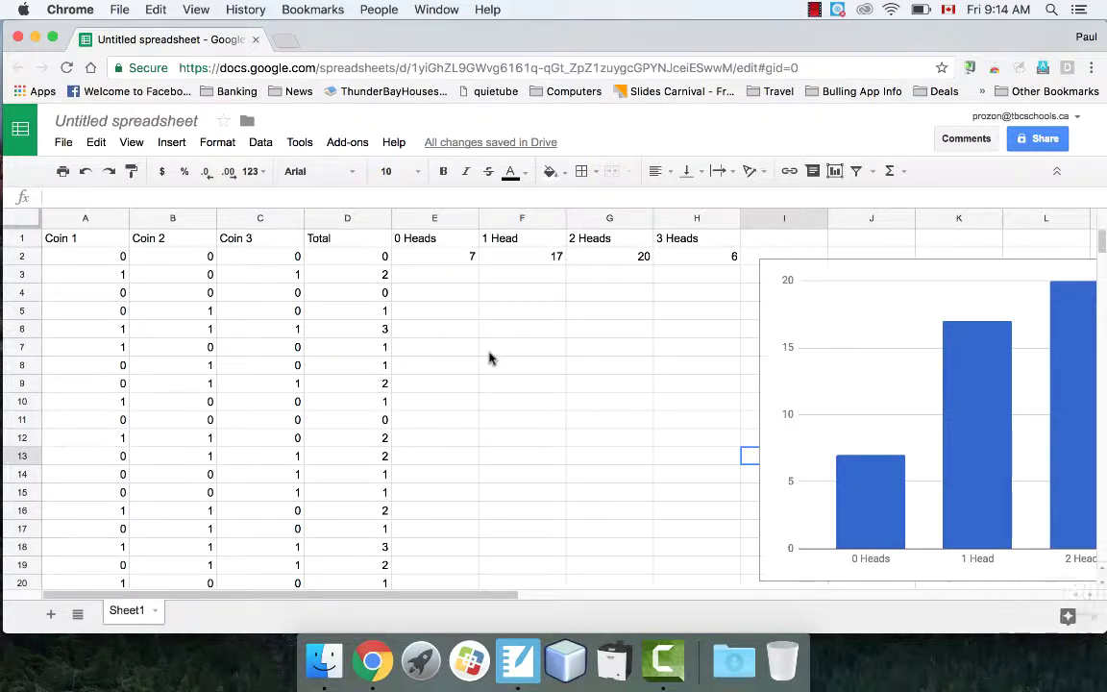
Step: Select the whole sheet and open the Explore suggestions, looking through the histograms of the coins
{"action": "left_click", "coordinate": [19, 221]}
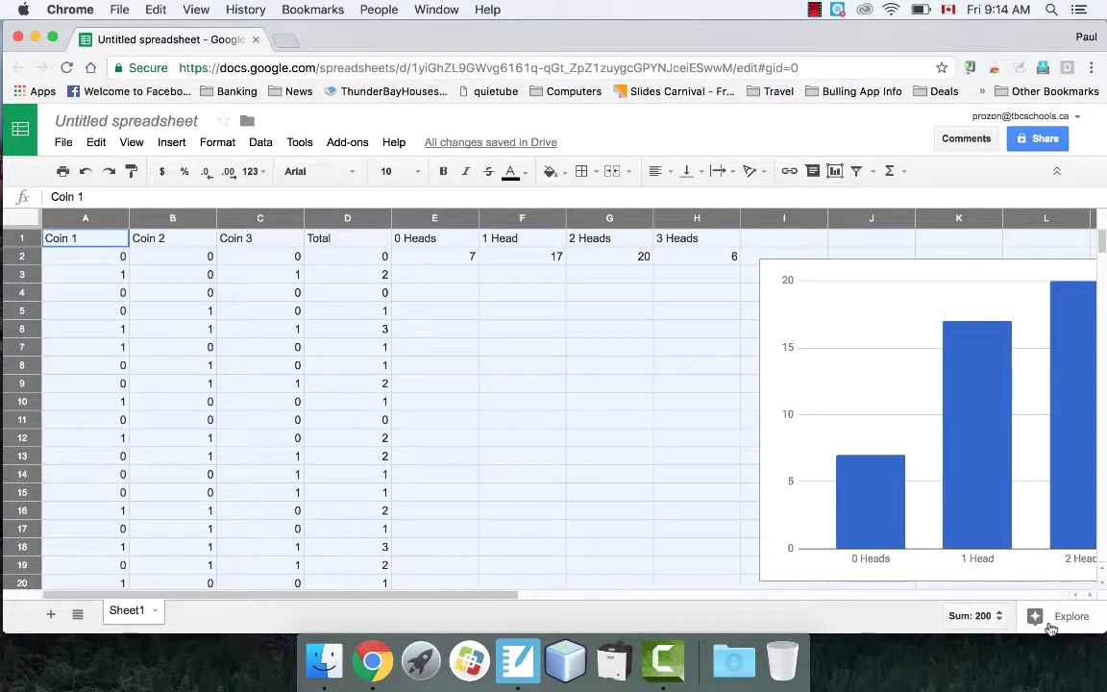
{"action": "left_click", "coordinate": [1050, 627]}
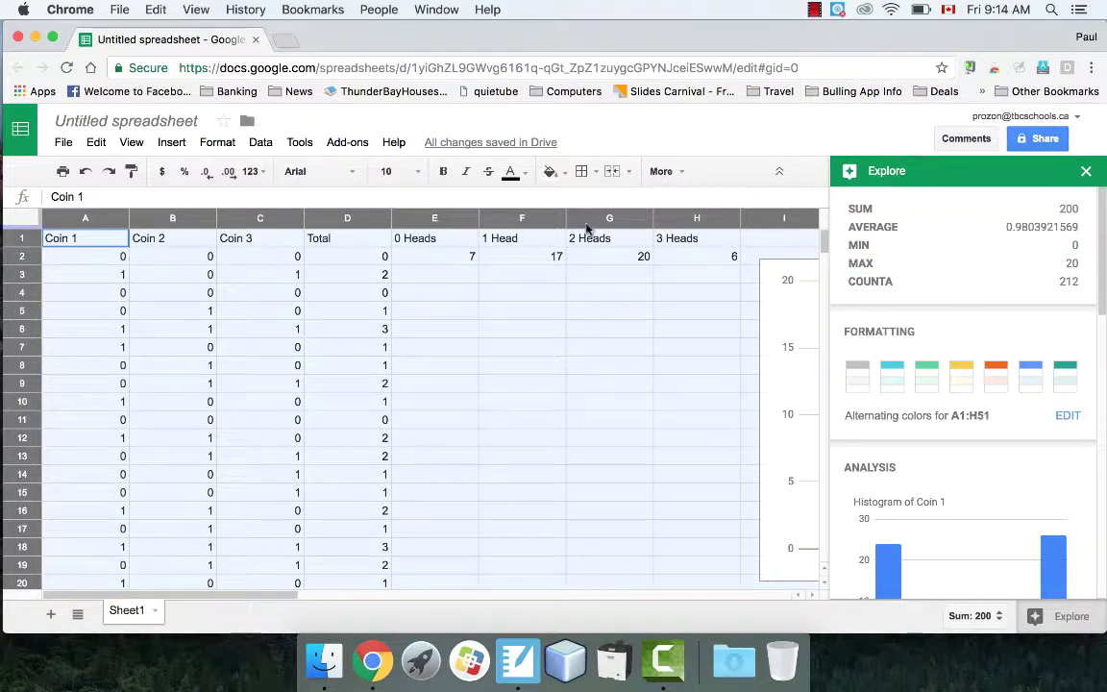
{"action": "mouse_move", "coordinate": [949, 502]}
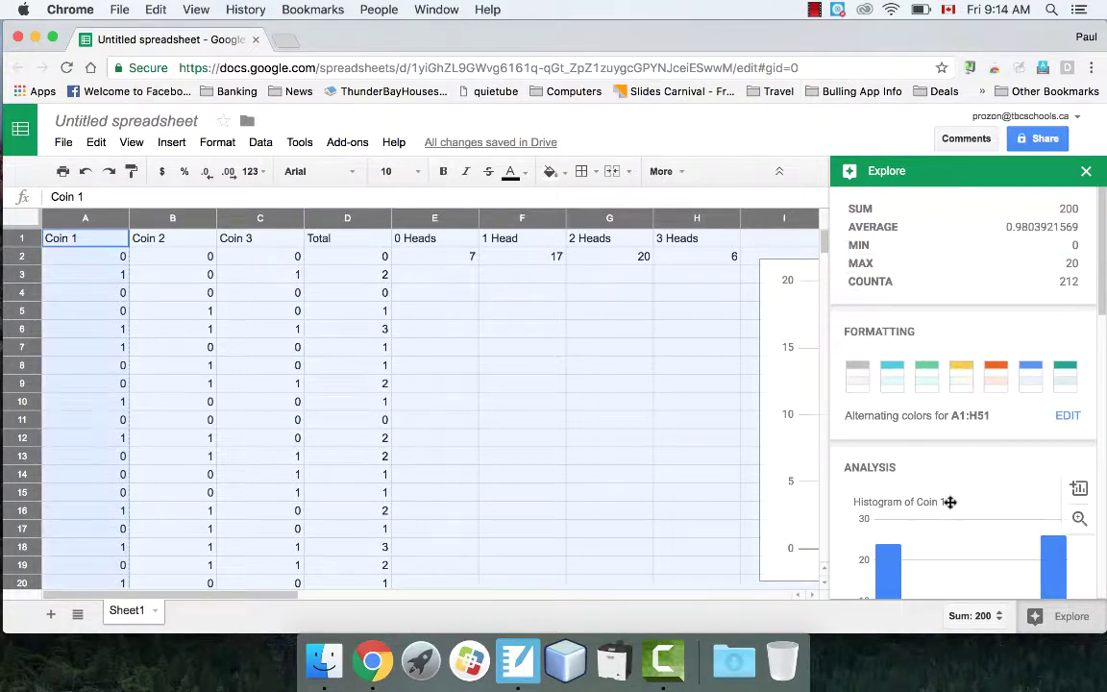
{"action": "scroll", "coordinate": [949, 502], "scroll_direction": "down", "scroll_amount": 10}
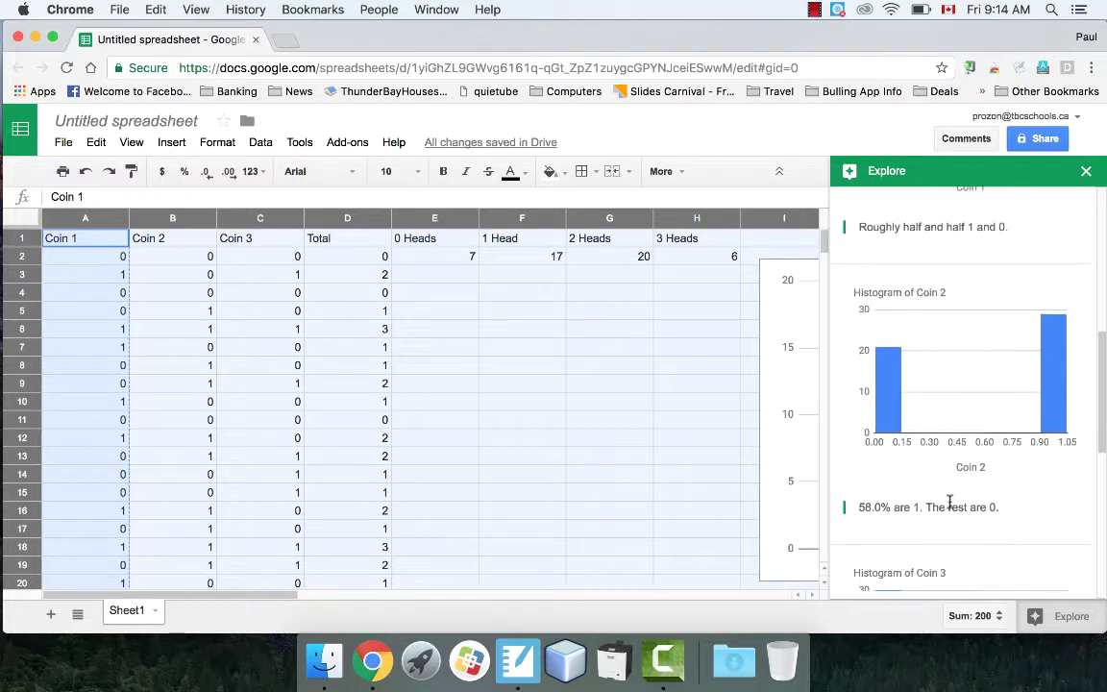
{"action": "scroll", "coordinate": [949, 501], "scroll_direction": "up", "scroll_amount": 10}
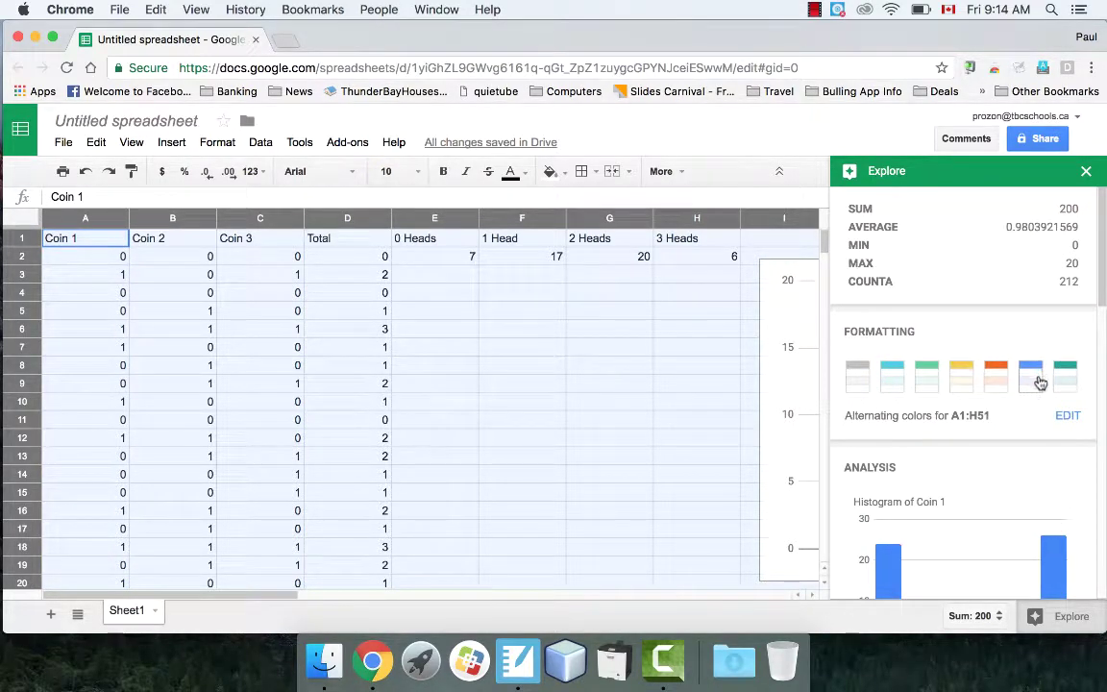
Step: Try the cyan, yellow, teal and green alternating color schemes on A1:H51
{"action": "left_click", "coordinate": [891, 382]}
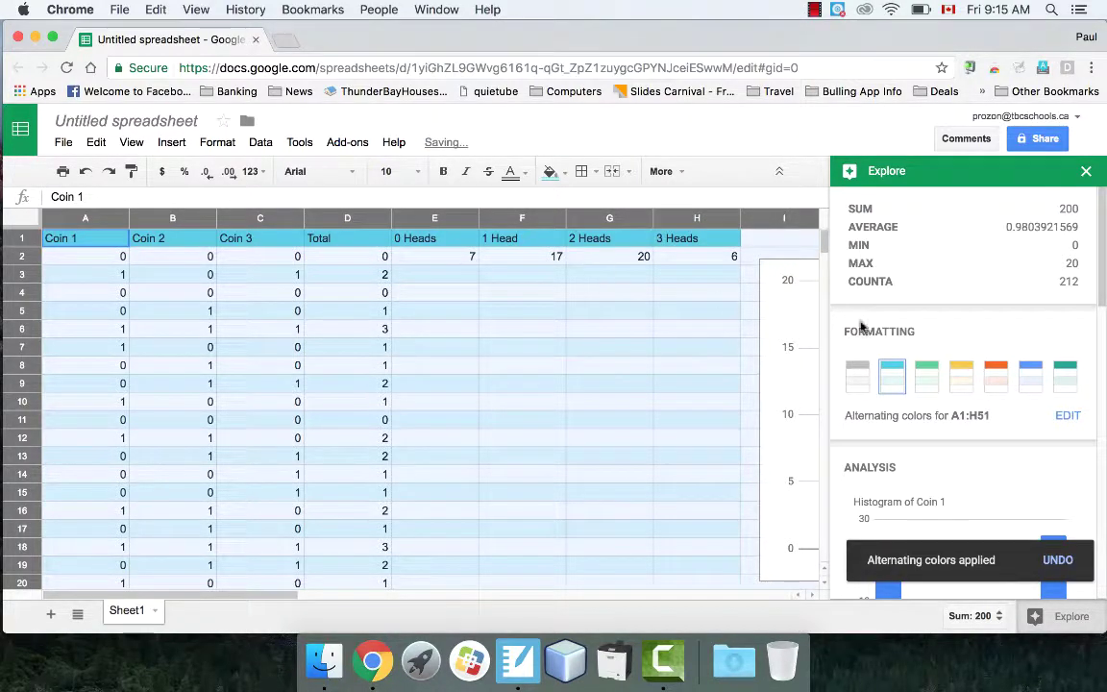
{"action": "left_click", "coordinate": [962, 382]}
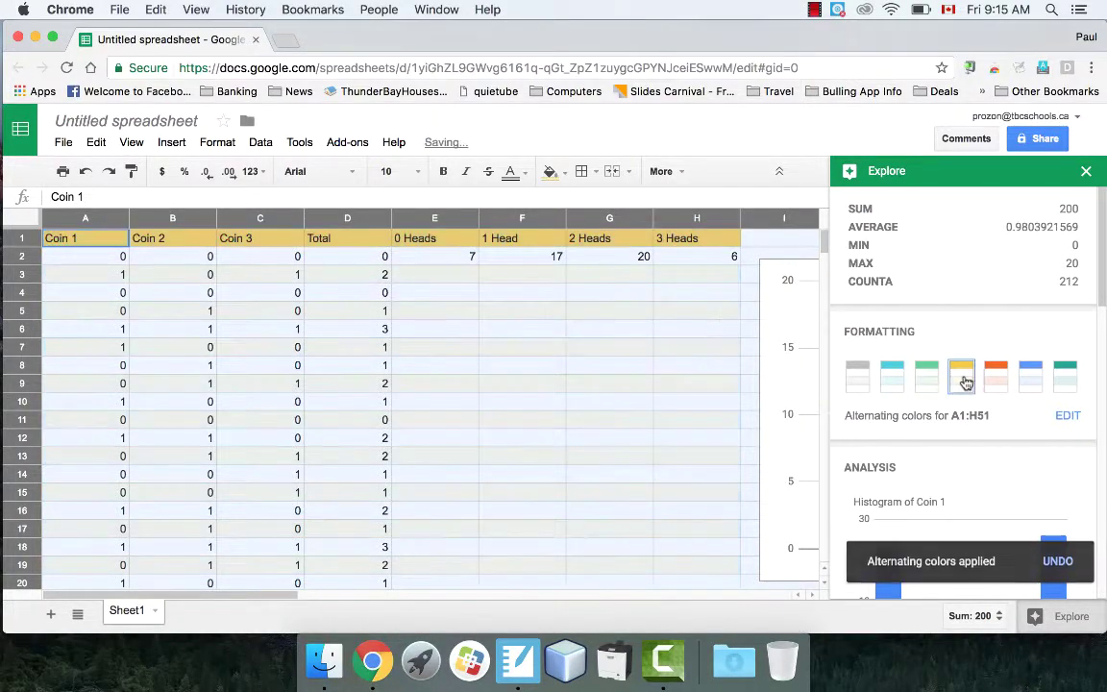
{"action": "left_click", "coordinate": [1063, 378]}
{"action": "left_click", "coordinate": [956, 382]}
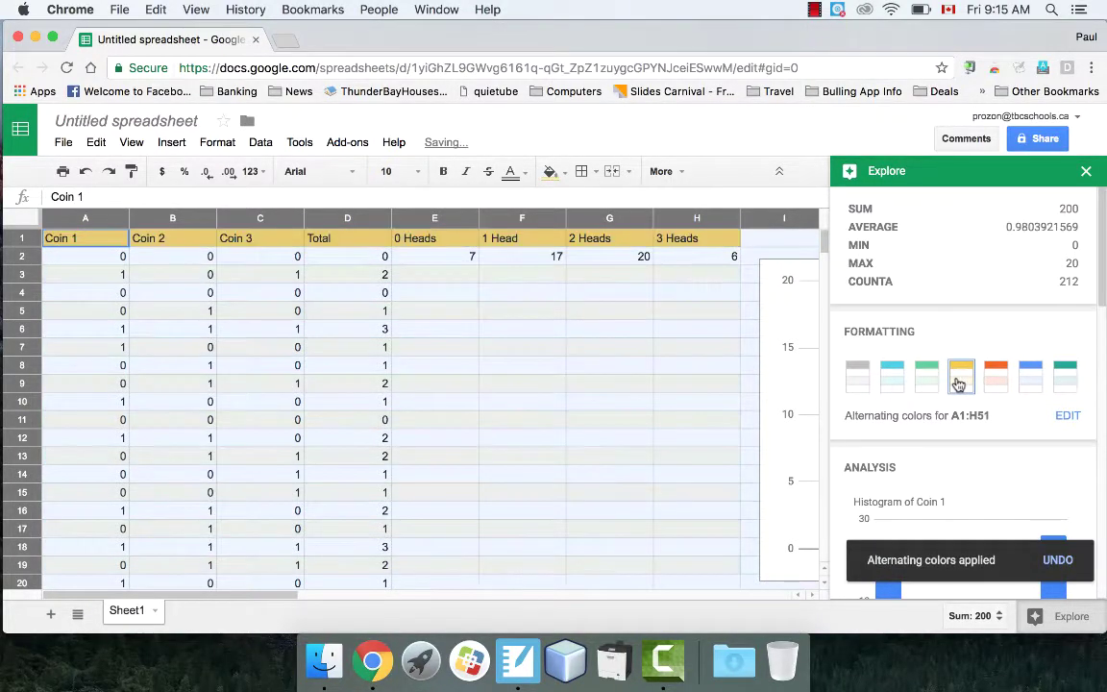
{"action": "left_click", "coordinate": [924, 377]}
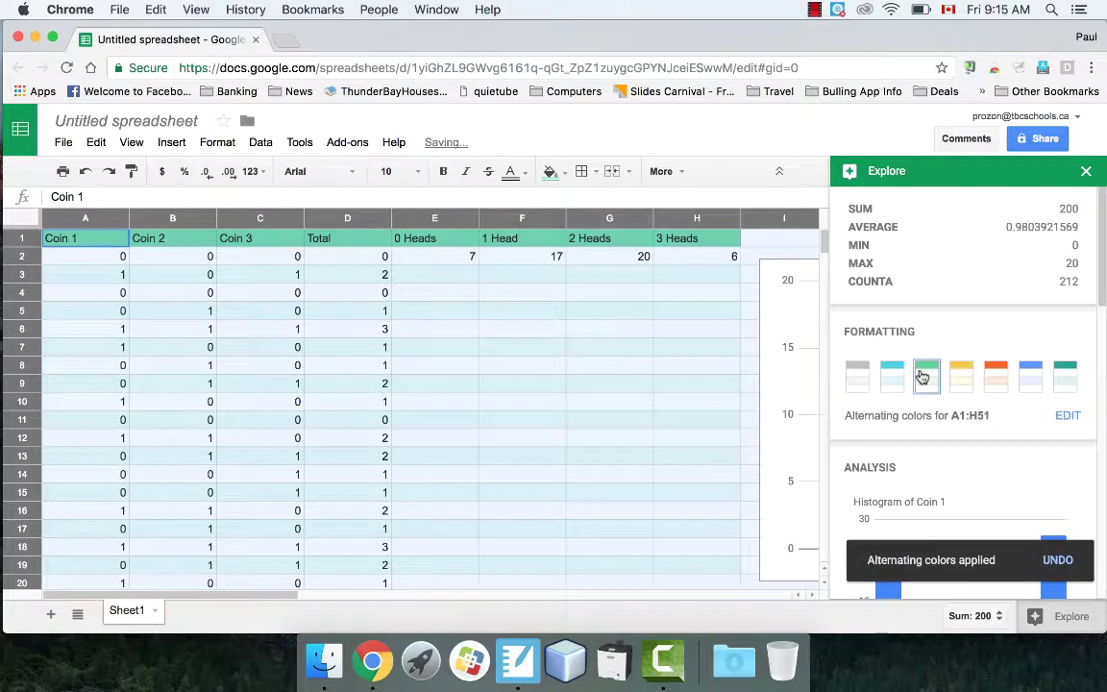
Step: Apply the blue alternating color scheme to A1:H51 and close the Explore suggestions
{"action": "left_click", "coordinate": [1031, 388]}
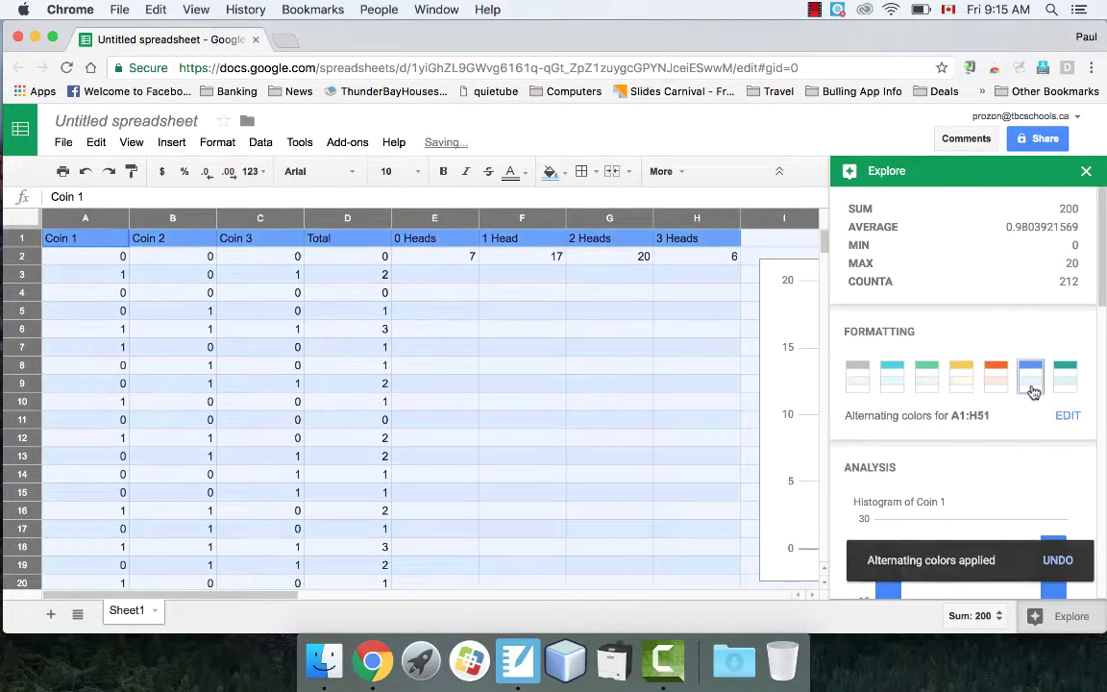
{"action": "left_click", "coordinate": [1085, 174]}
{"action": "left_click", "coordinate": [637, 332]}
{"action": "scroll", "coordinate": [634, 331], "scroll_direction": "down", "scroll_amount": 5}
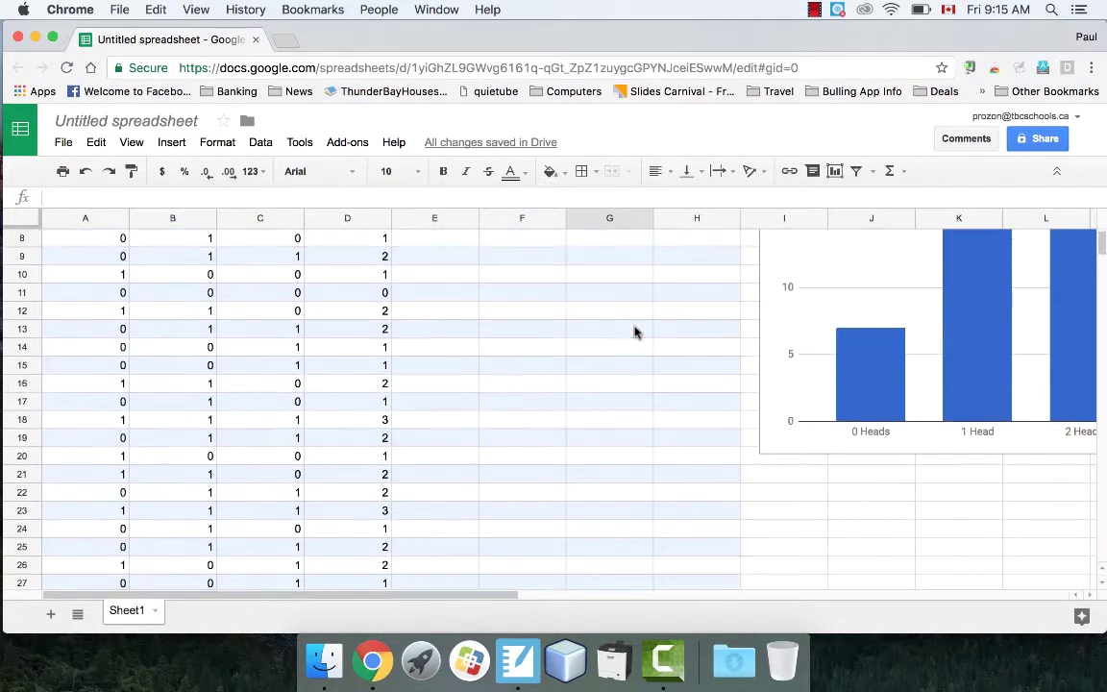
{"action": "scroll", "coordinate": [634, 331], "scroll_direction": "up", "scroll_amount": 5}
Step: Move the chart back beneath the head counts, starting in column E around row 4, and deselect it
{"action": "left_click", "coordinate": [870, 279]}
{"action": "left_click_drag", "start_coordinate": [870, 280], "coordinate": [533, 297]}
{"action": "left_click", "coordinate": [1007, 297]}
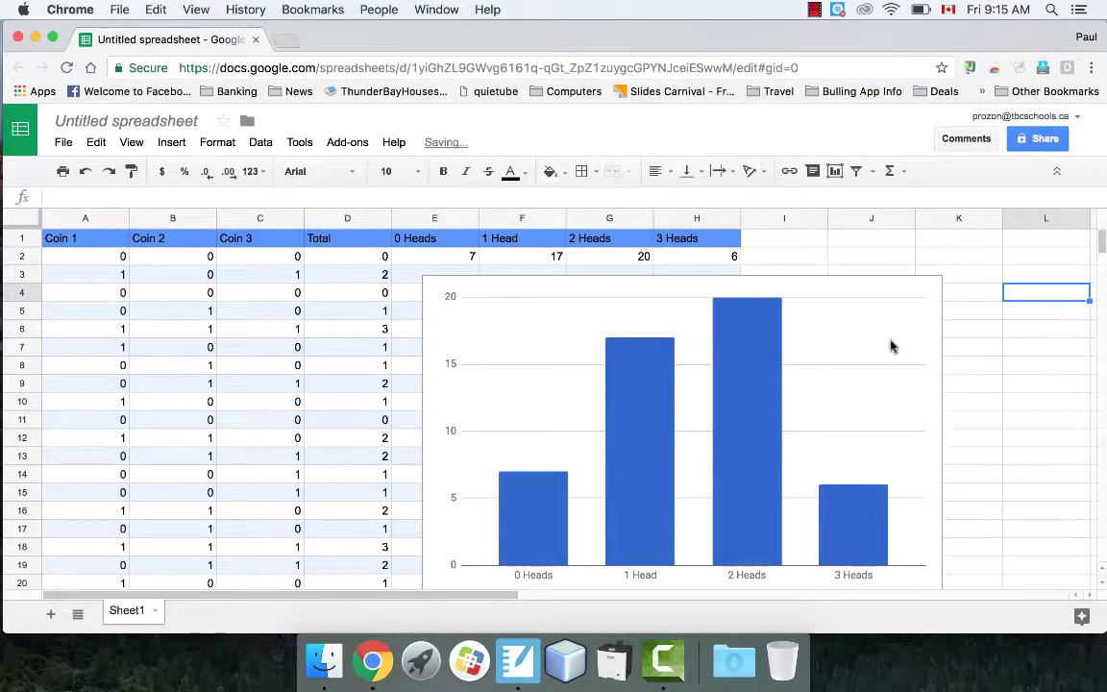
{"action": "left_click", "coordinate": [995, 255]}
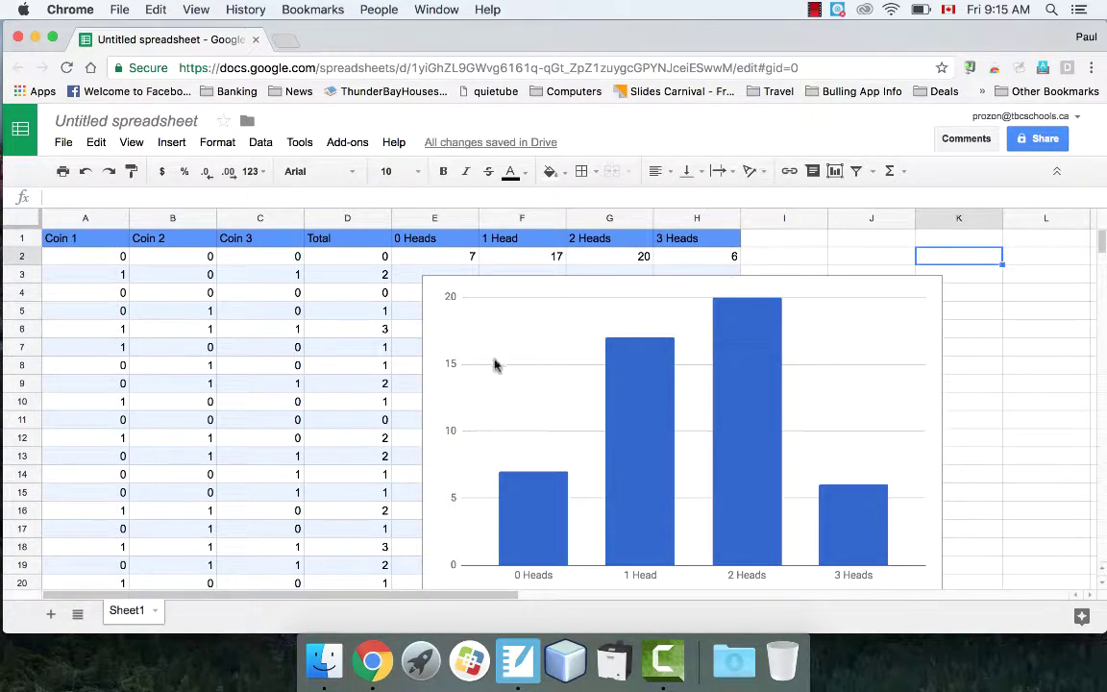
Step: Review the RANDBETWEEN formula in B4 and the COUNTIF formulas in E2 through H2
{"action": "left_click", "coordinate": [174, 303]}
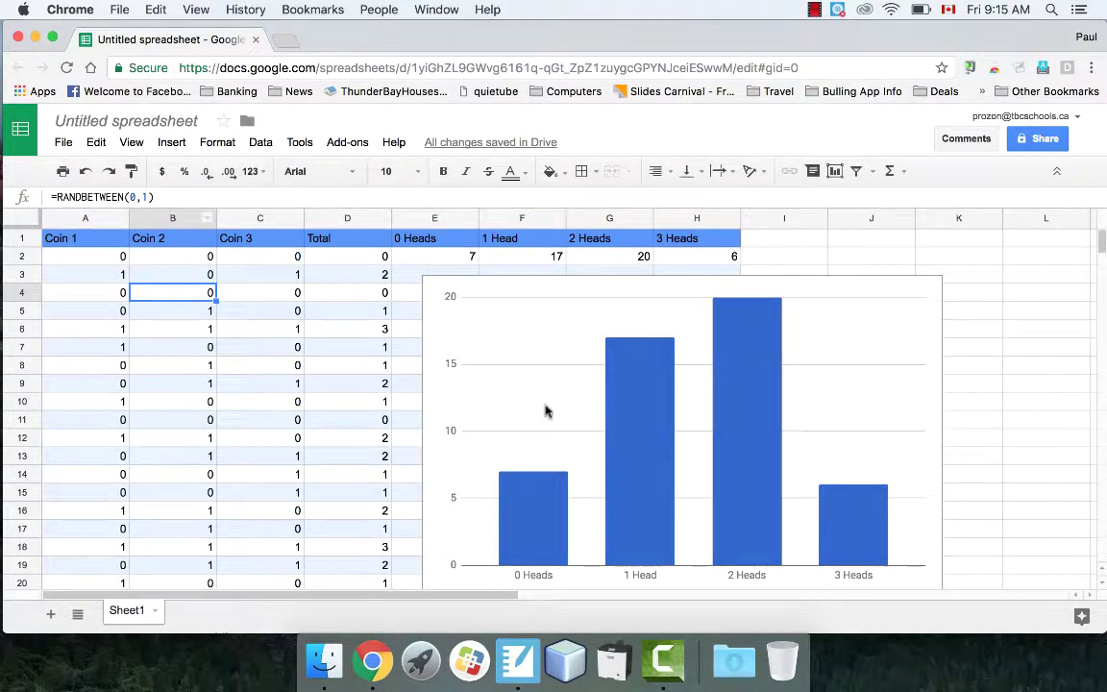
{"action": "left_click", "coordinate": [469, 255]}
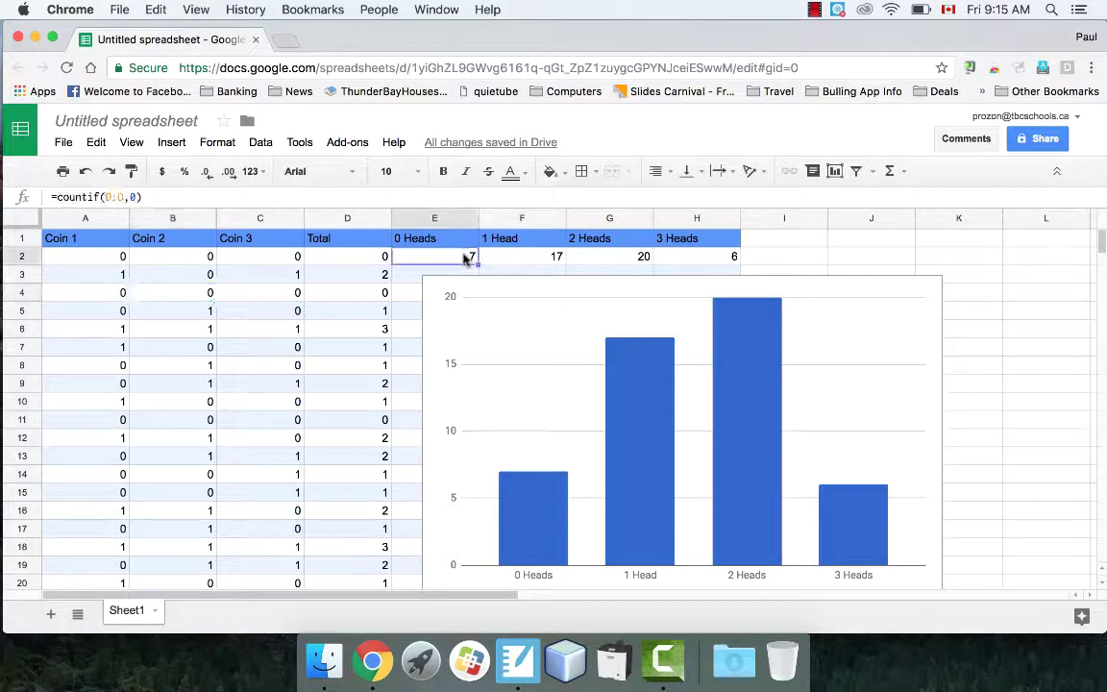
{"action": "left_click", "coordinate": [516, 257]}
{"action": "key", "text": "Right"}
{"action": "key", "text": "Right"}
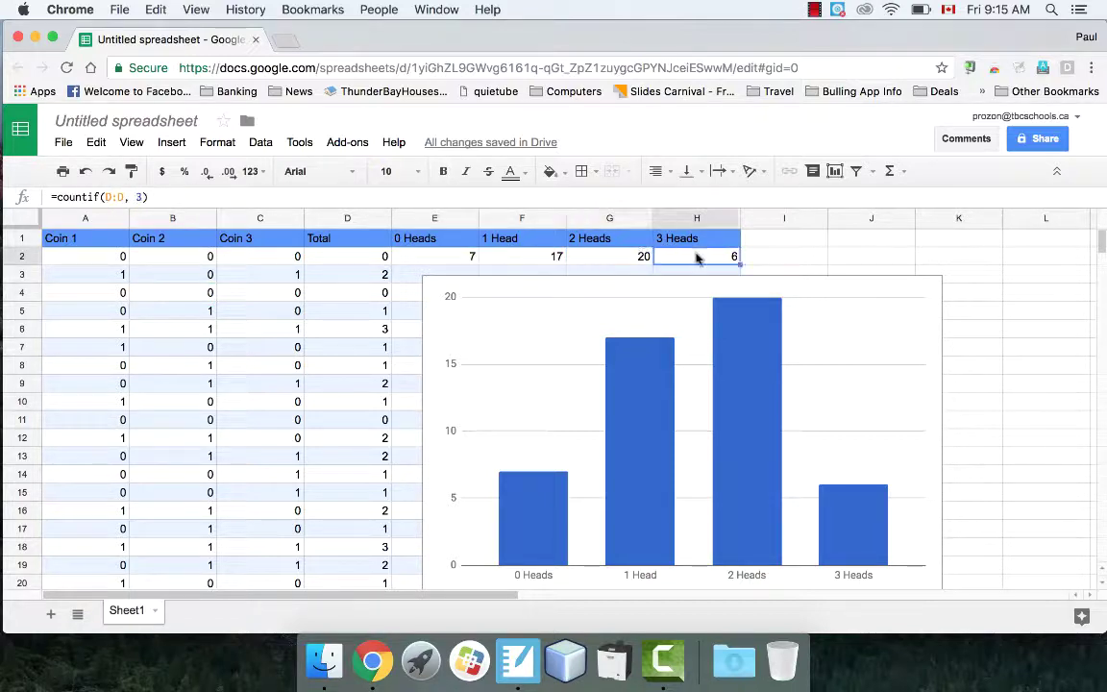